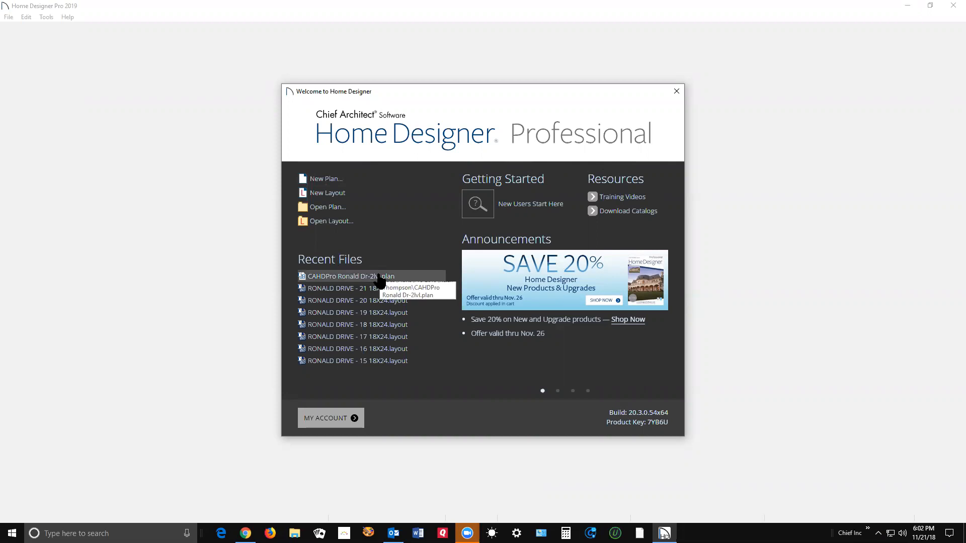
# Open the recent plan CAHDPro Ronald Dr-2lvl and inspect the CS-1 cross section markers below the front covered deck.
pyautogui.click(378, 277)
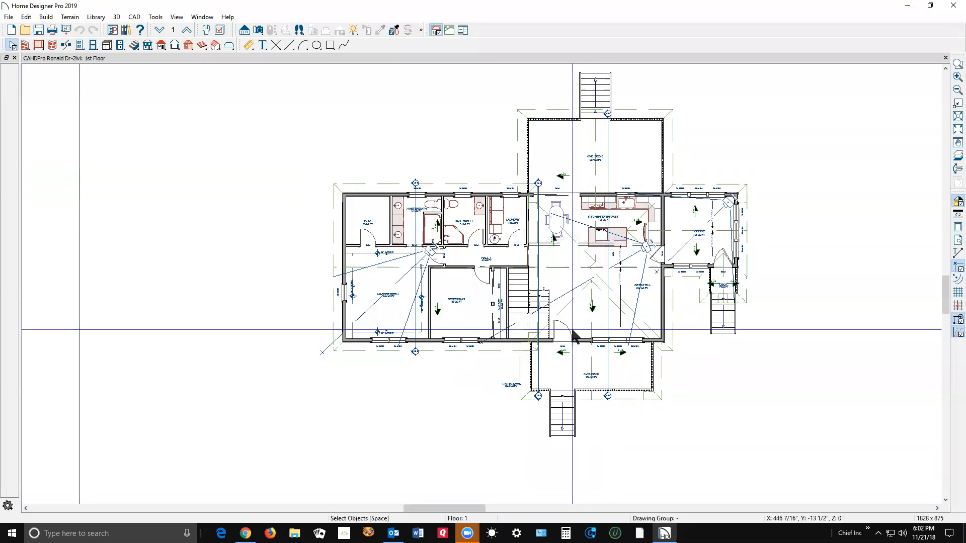
pyautogui.scroll(5, 595, 408)
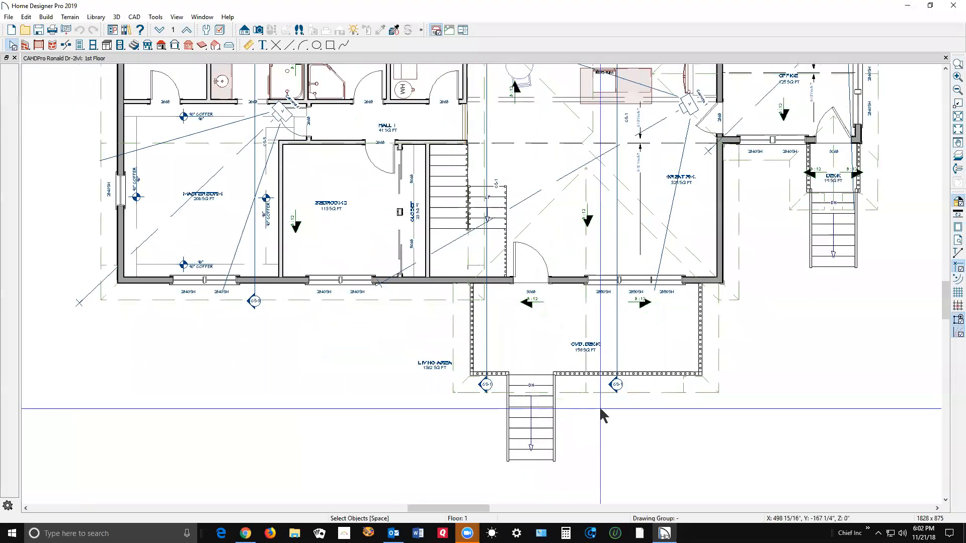
pyautogui.scroll(1, 606, 406)
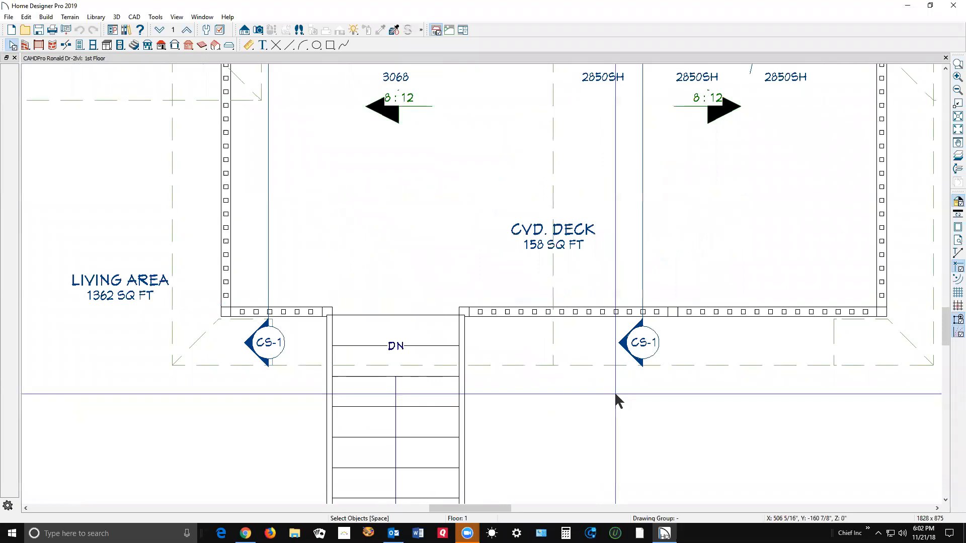
pyautogui.scroll(2, 614, 399)
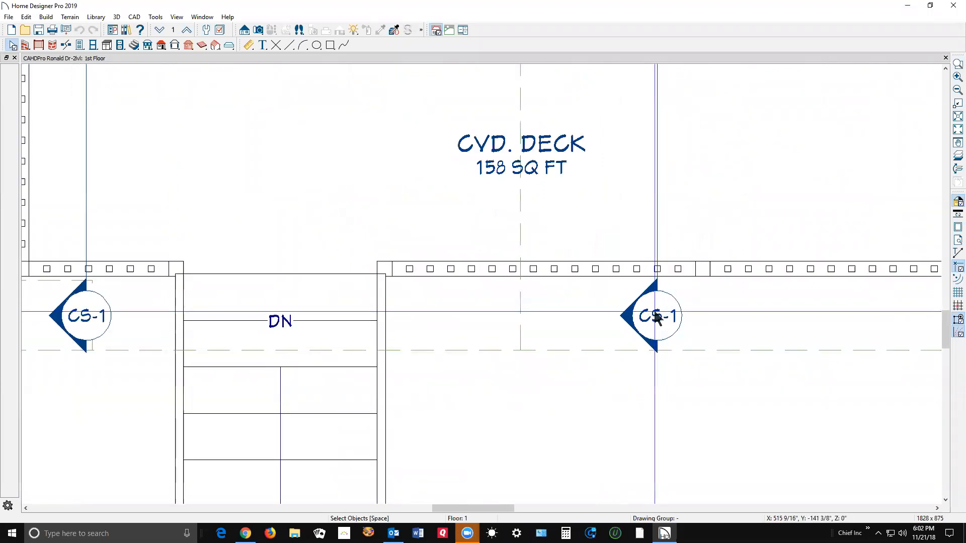
pyautogui.scroll(-6, 658, 318)
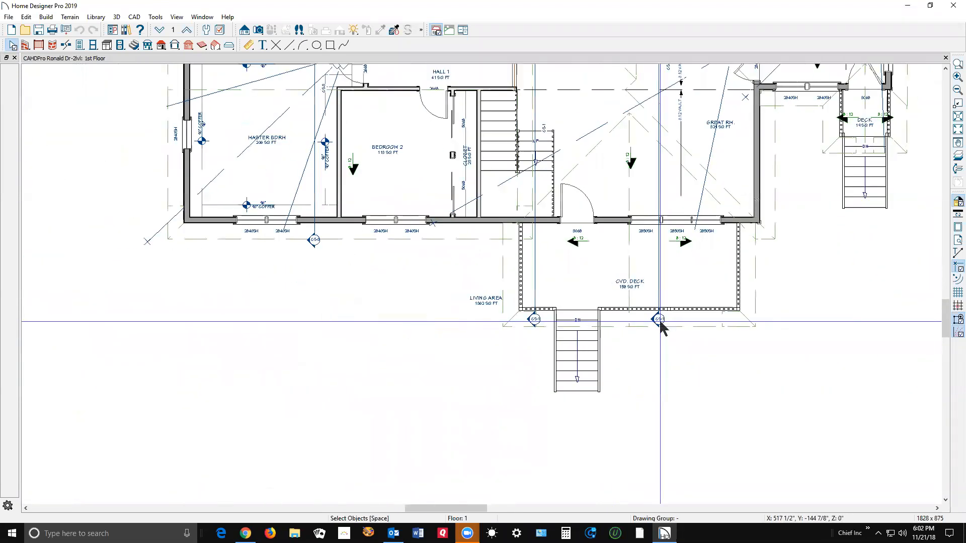
# Open the CS-3 cross section view from its camera marker above the master bath.
pyautogui.scroll(-1, 660, 323)
pyautogui.scroll(3, 634, 137)
pyautogui.scroll(1, 598, 138)
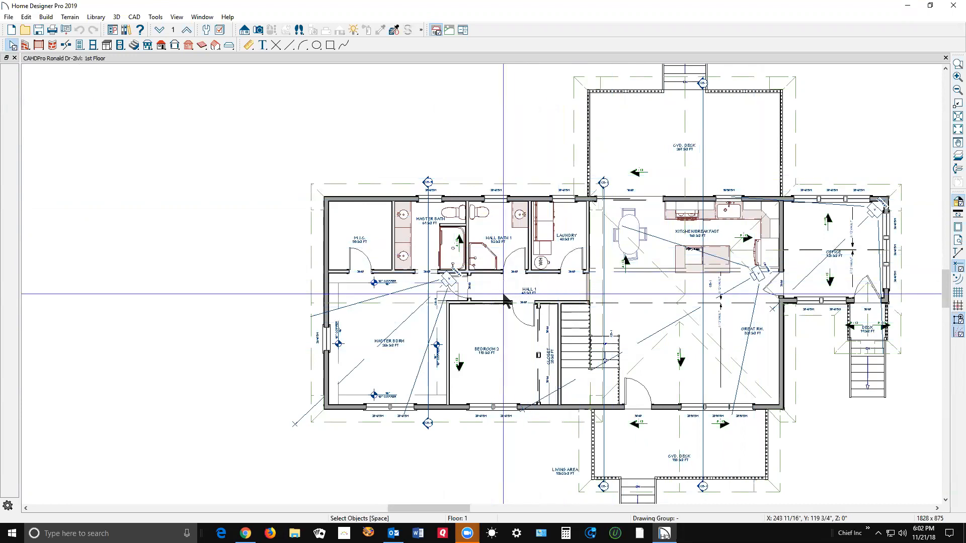
pyautogui.scroll(2, 428, 192)
pyautogui.scroll(2, 430, 192)
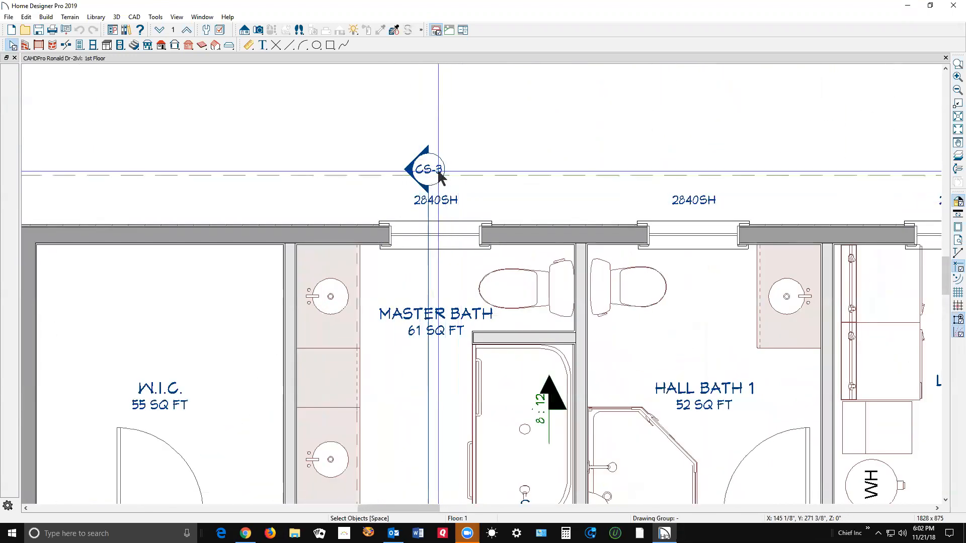
pyautogui.scroll(-4, 442, 181)
pyautogui.scroll(-1, 447, 187)
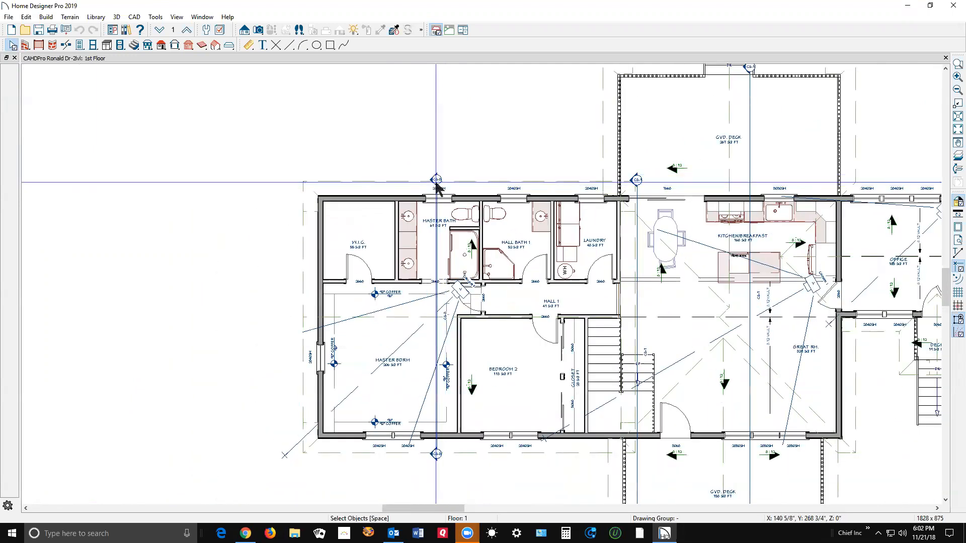
pyautogui.click(438, 182)
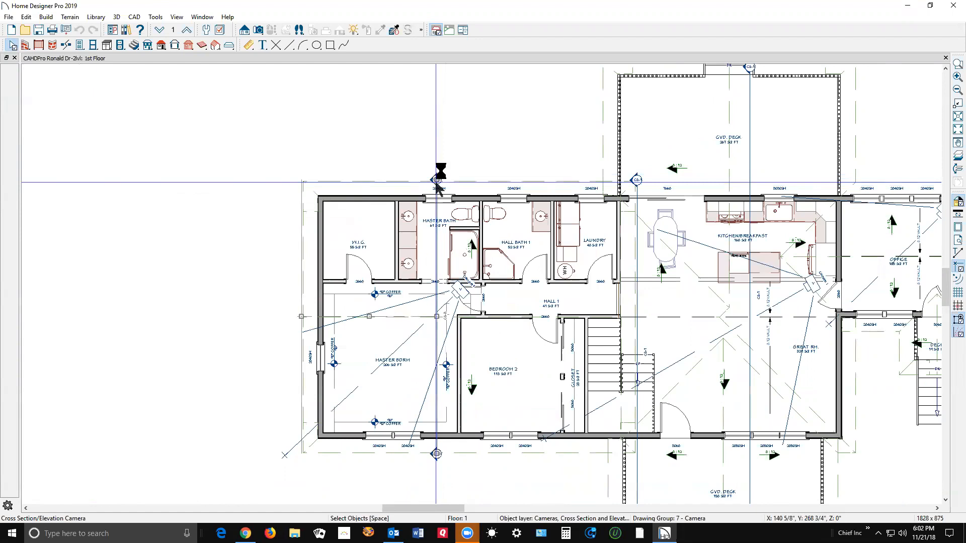
pyautogui.doubleClick(435, 182)
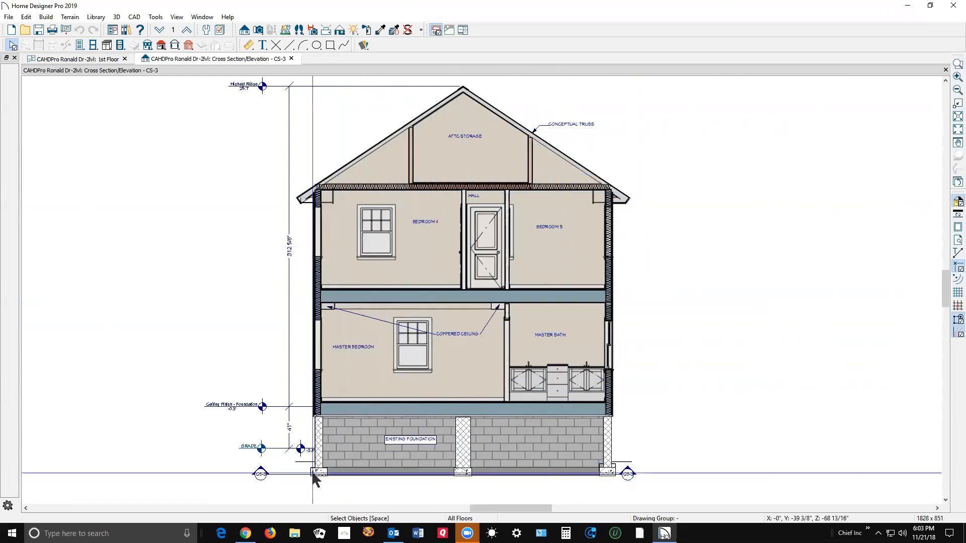
# Inspect the vertical dimension line beside the house in the CS-3 cross section and close that view.
pyautogui.click(262, 405)
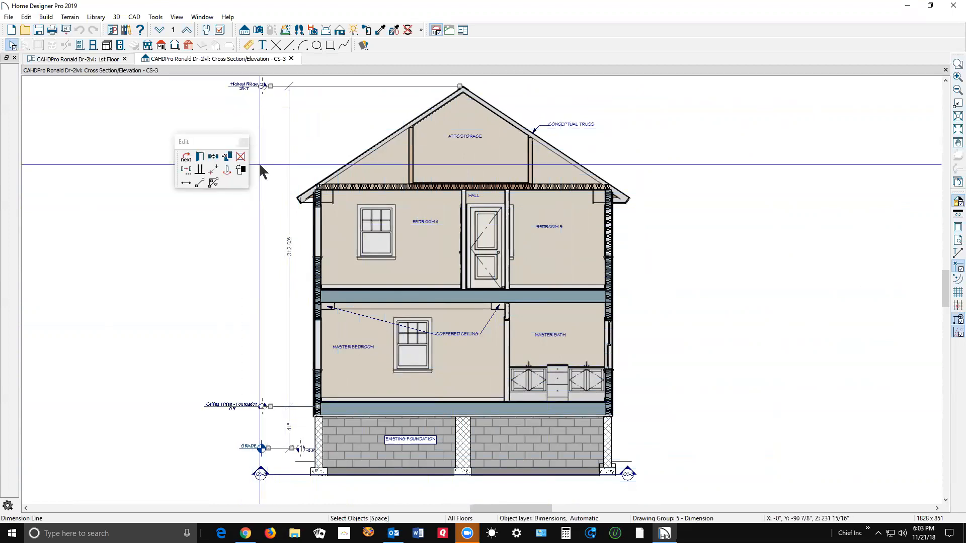
pyautogui.click(715, 317)
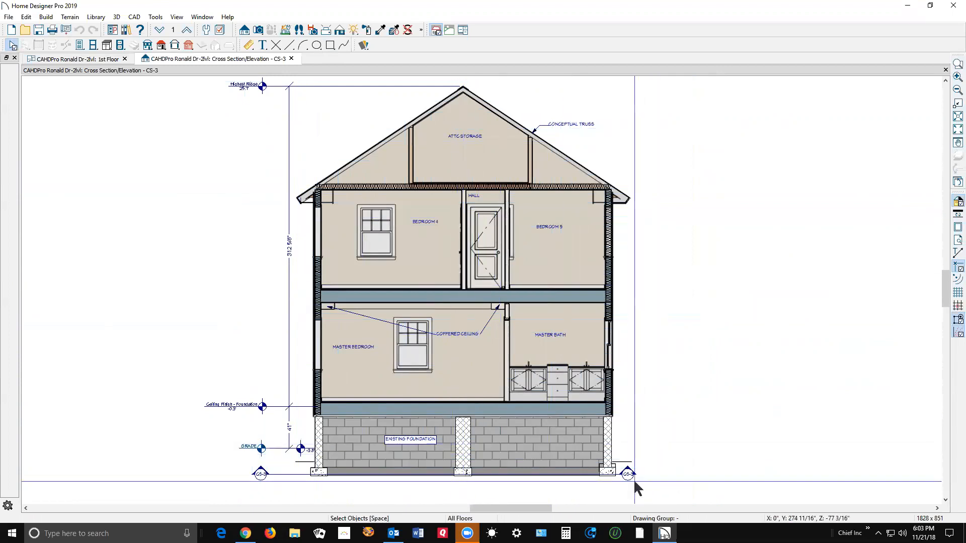
pyautogui.click(945, 70)
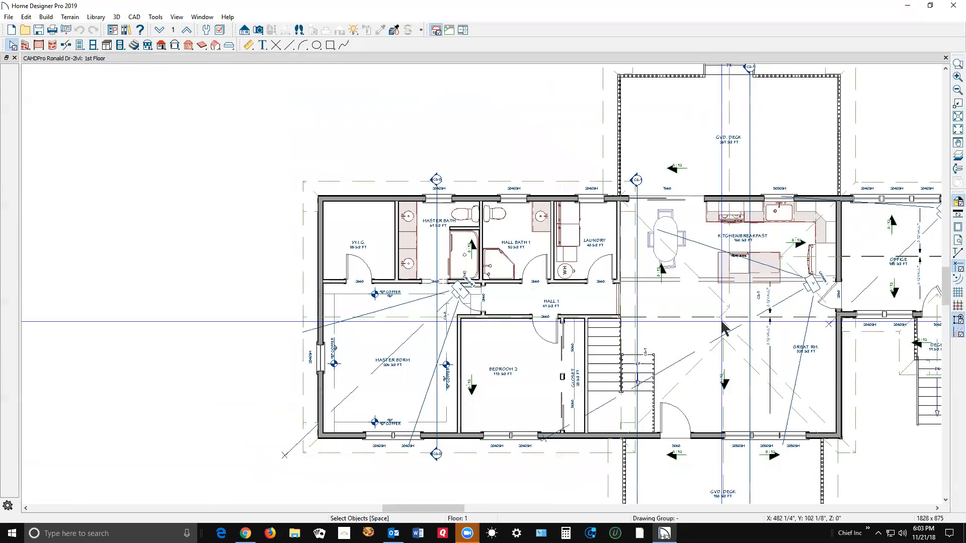
# Review the Camera and Plan Display settings of the CS-3 cross section camera and leave them unsaved.
pyautogui.rightClick(437, 180)
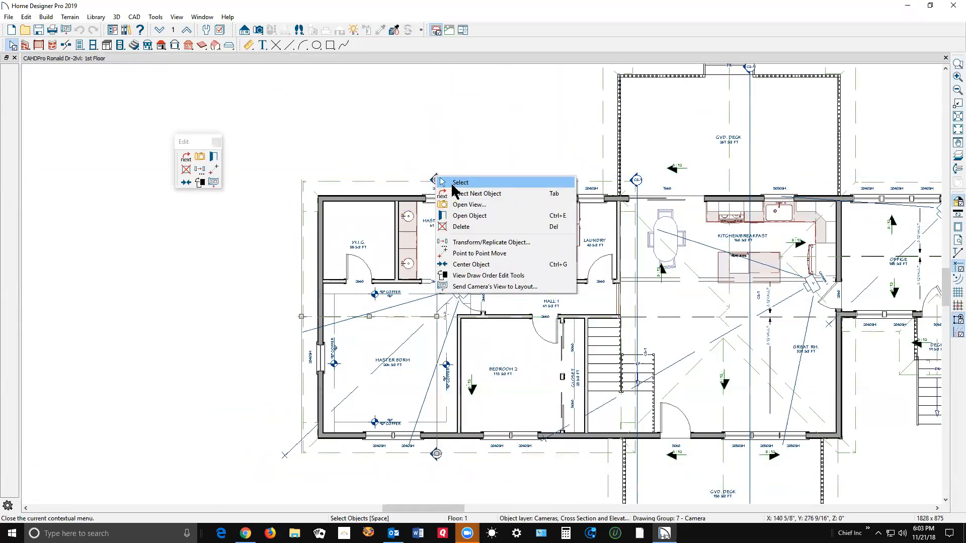
pyautogui.click(482, 217)
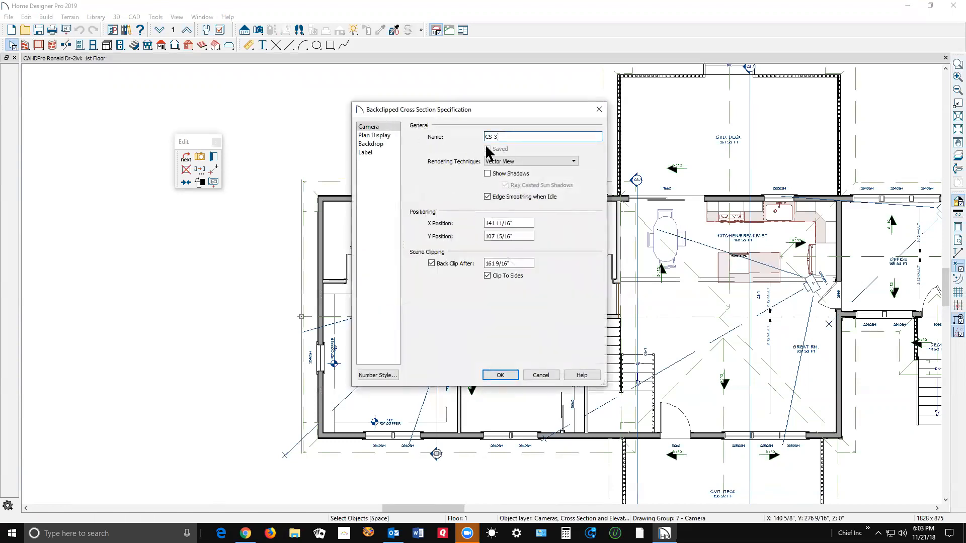
pyautogui.click(382, 135)
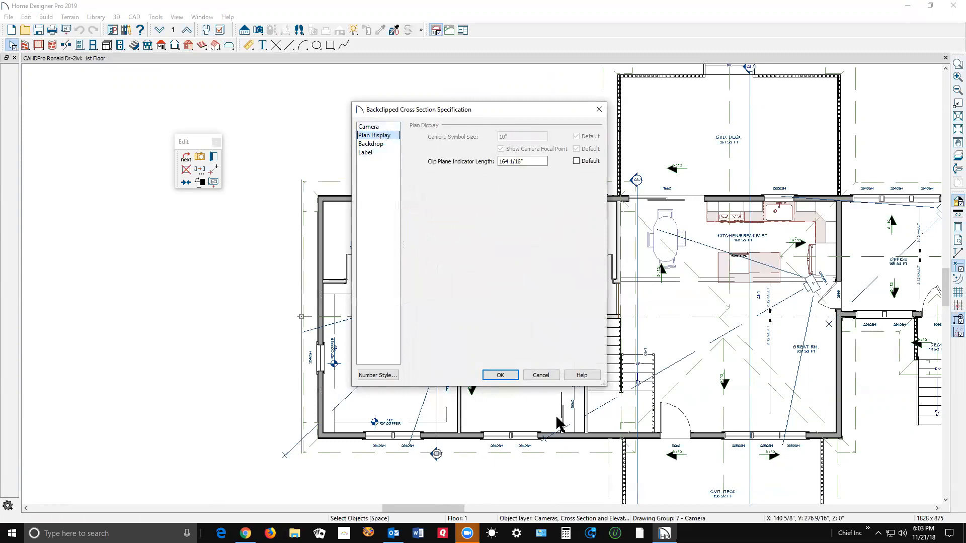
pyautogui.click(541, 375)
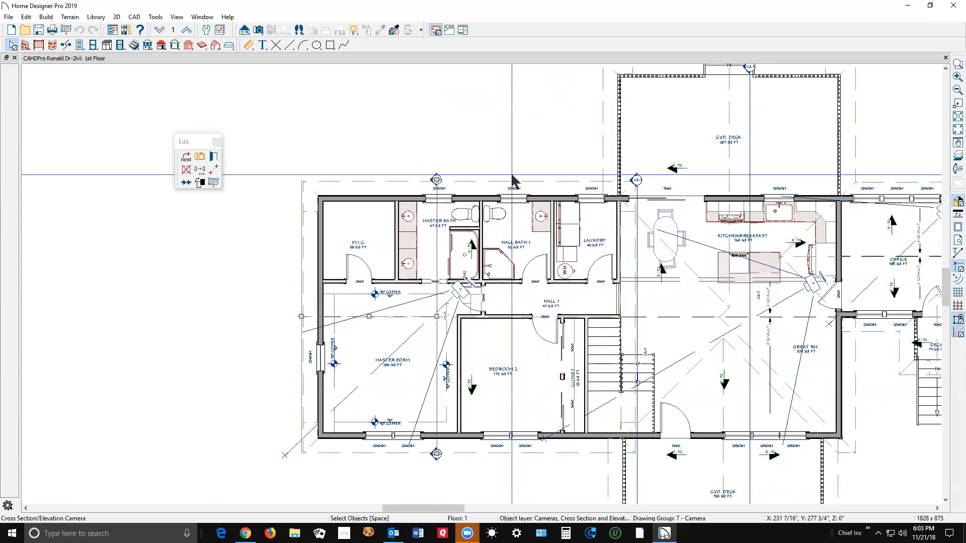
# Open the layout file RONALD DRIVE - 1- 18X24, using its automatically saved version.
pyautogui.scroll(-2, 520, 173)
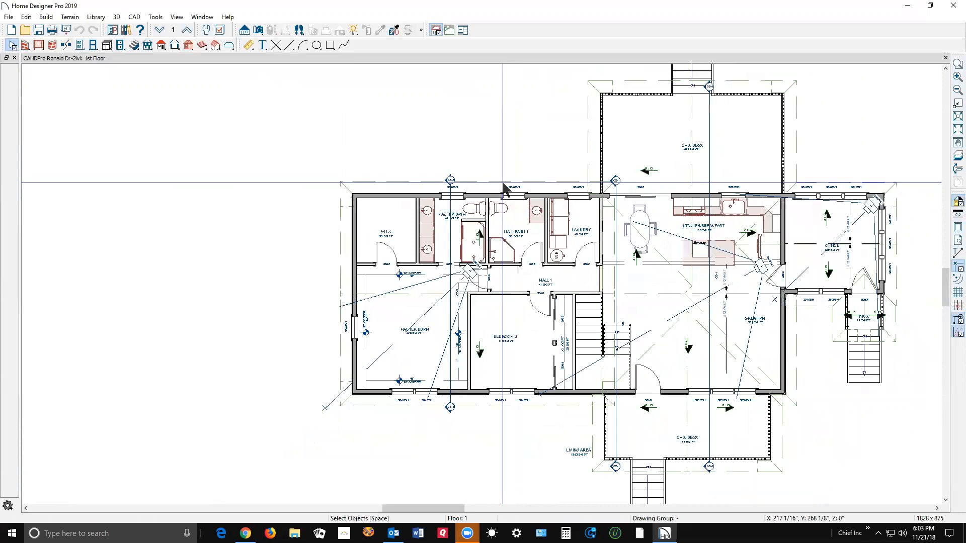
pyautogui.click(9, 16)
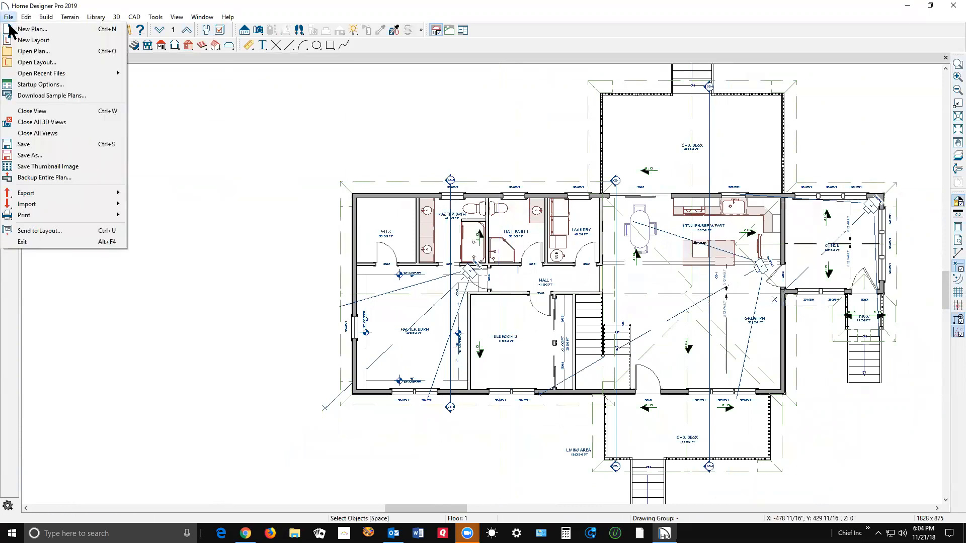
pyautogui.click(43, 65)
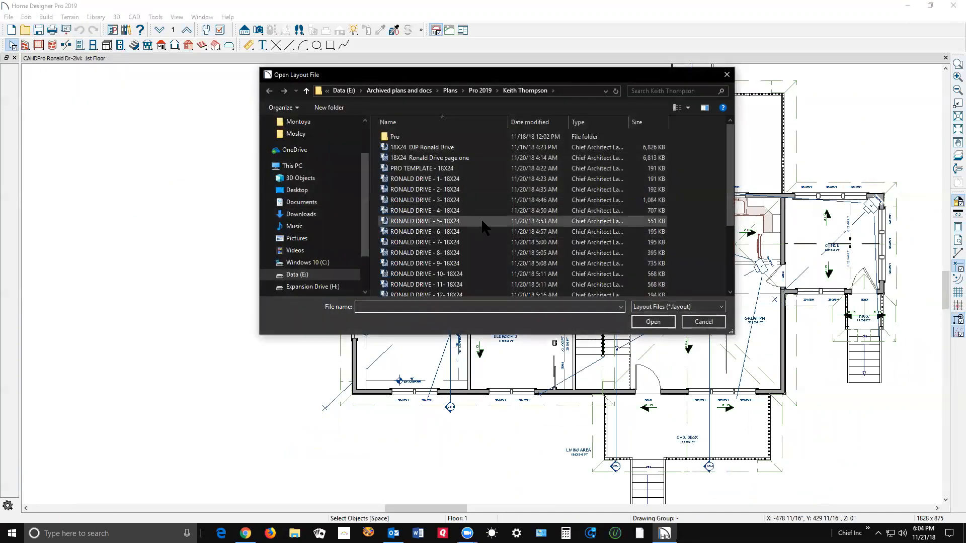
pyautogui.click(406, 182)
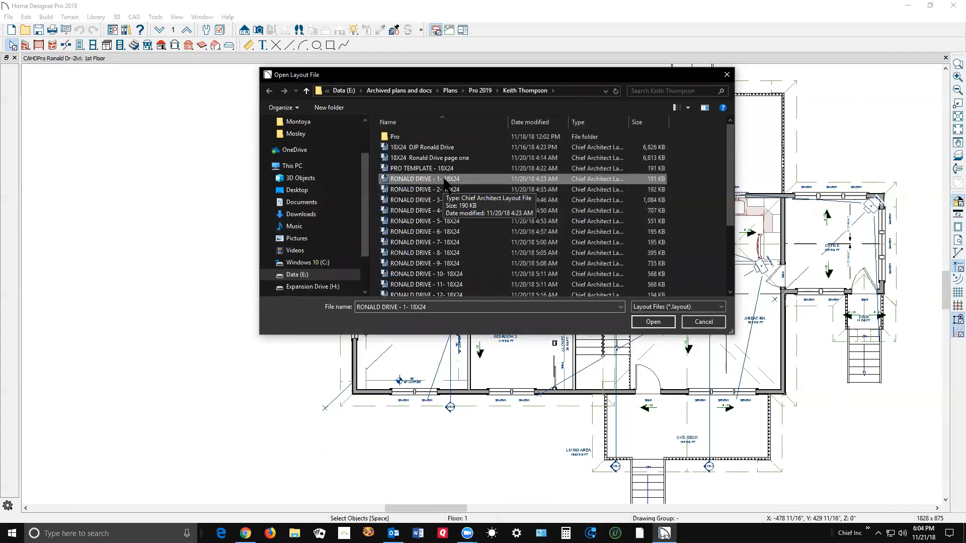
pyautogui.scroll(-3, 445, 236)
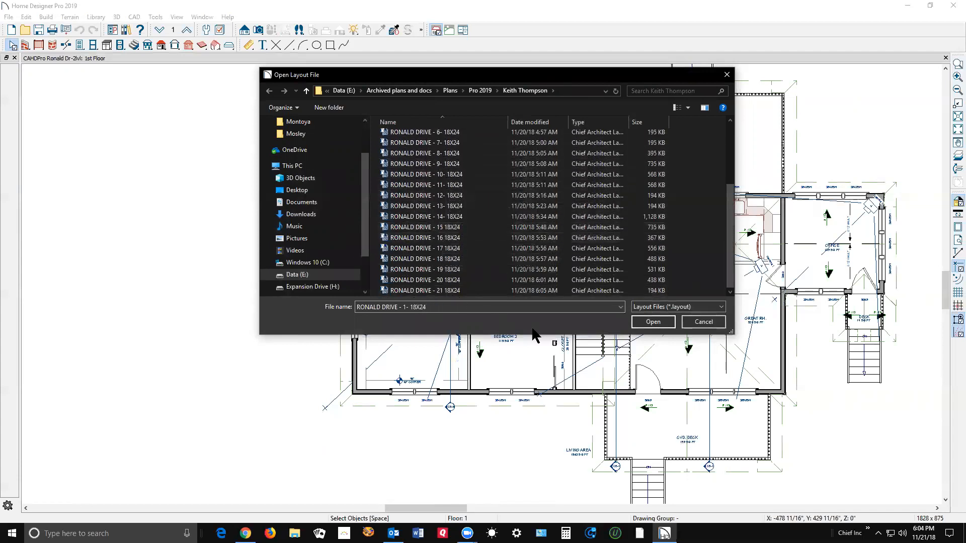
pyautogui.click(665, 323)
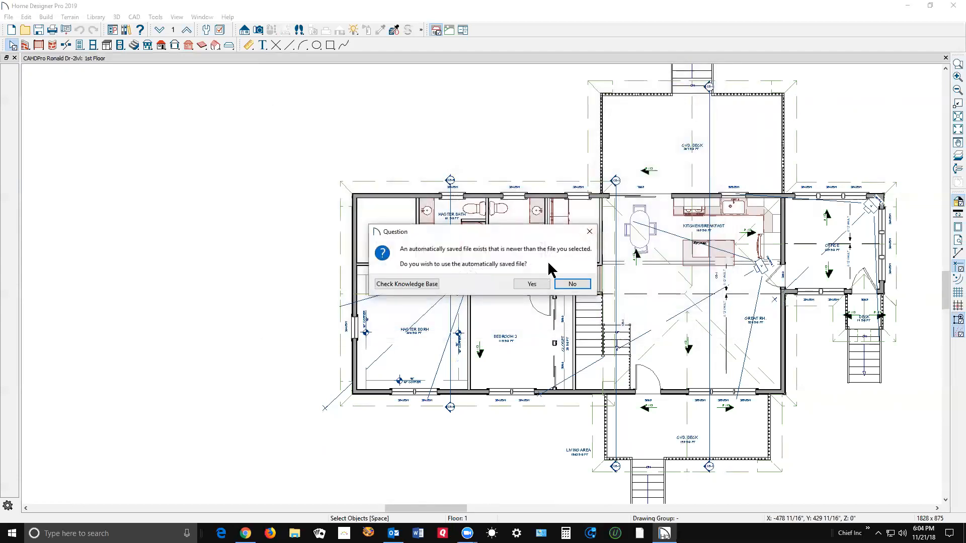
pyautogui.click(533, 284)
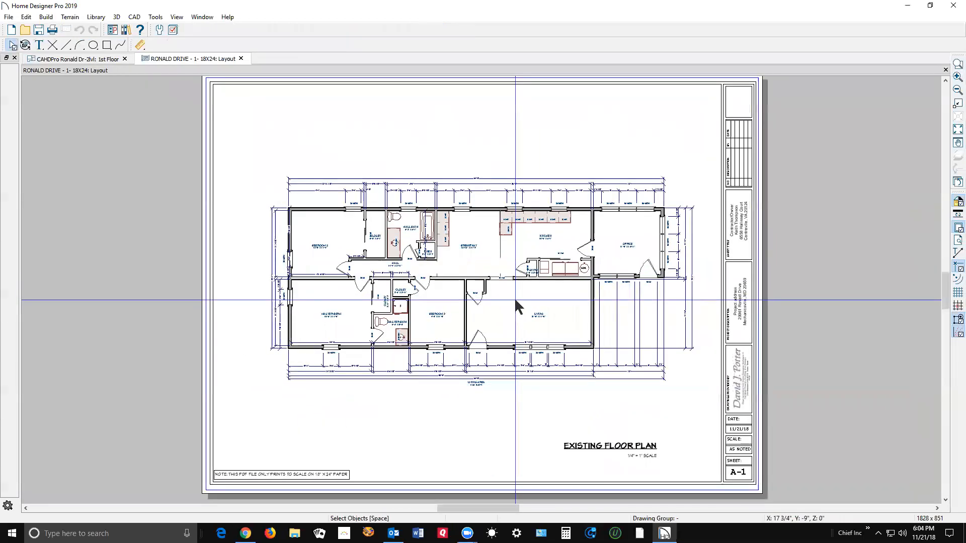
# Examine the existing floor plan sheet with its title and scale note, and close the layout without saving.
pyautogui.scroll(3, 517, 311)
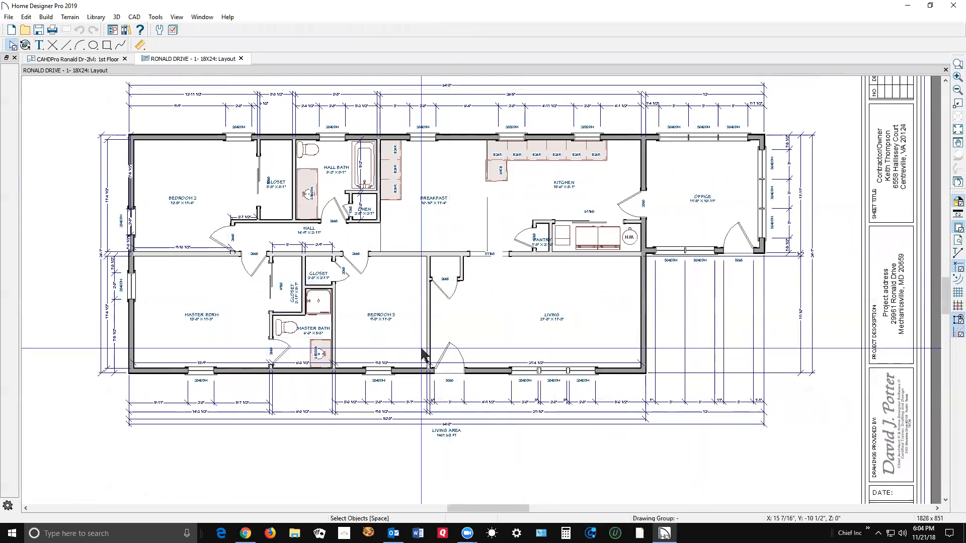
pyautogui.scroll(-1, 422, 352)
pyautogui.scroll(-1, 421, 348)
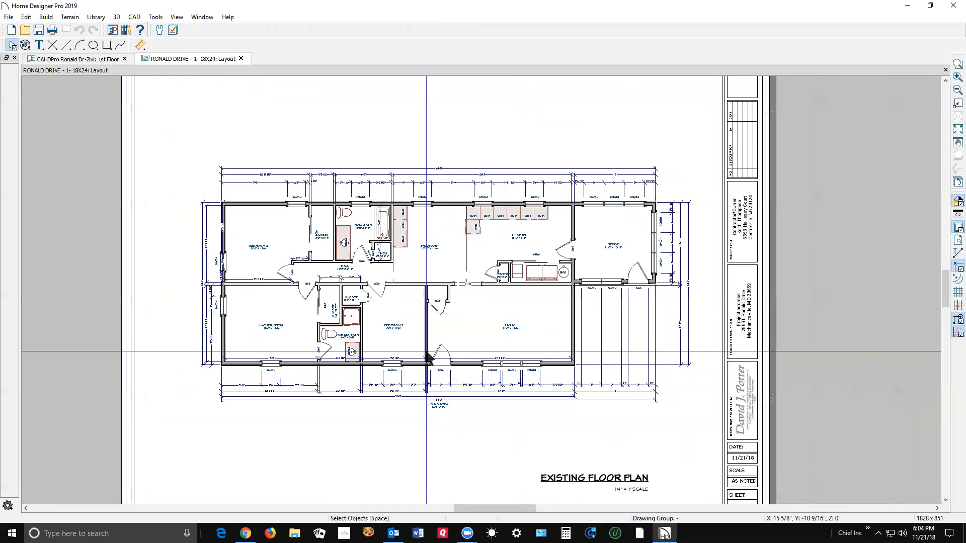
pyautogui.scroll(-1, 649, 342)
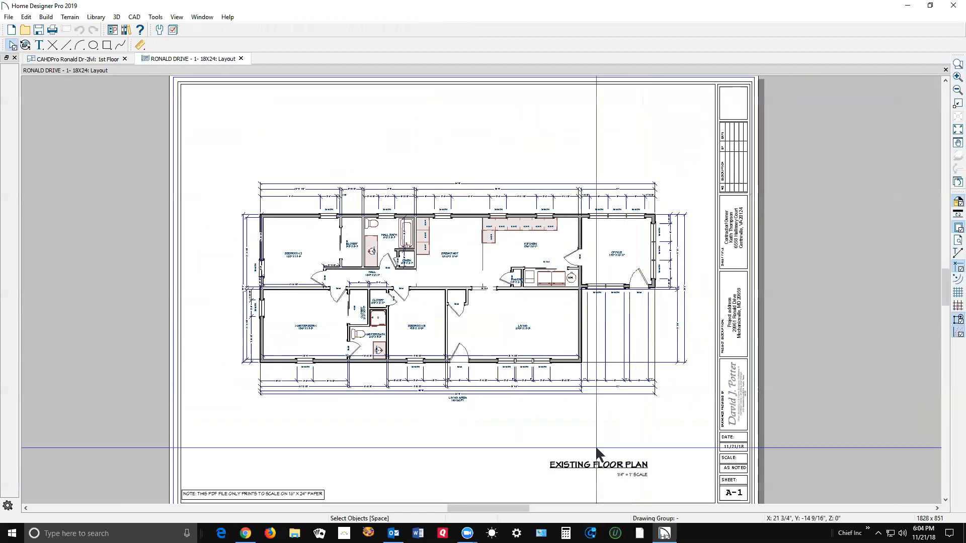
pyautogui.click(629, 475)
pyautogui.click(519, 470)
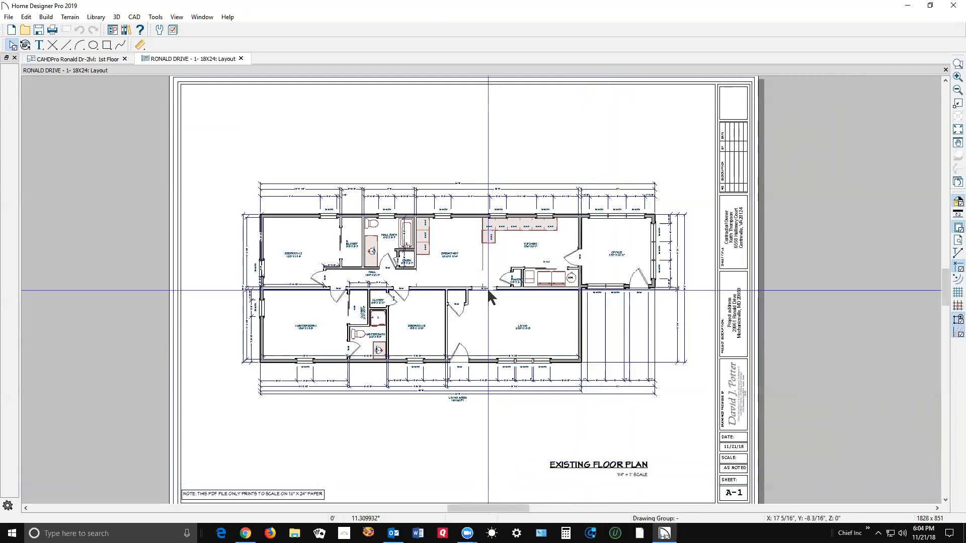
pyautogui.click(945, 69)
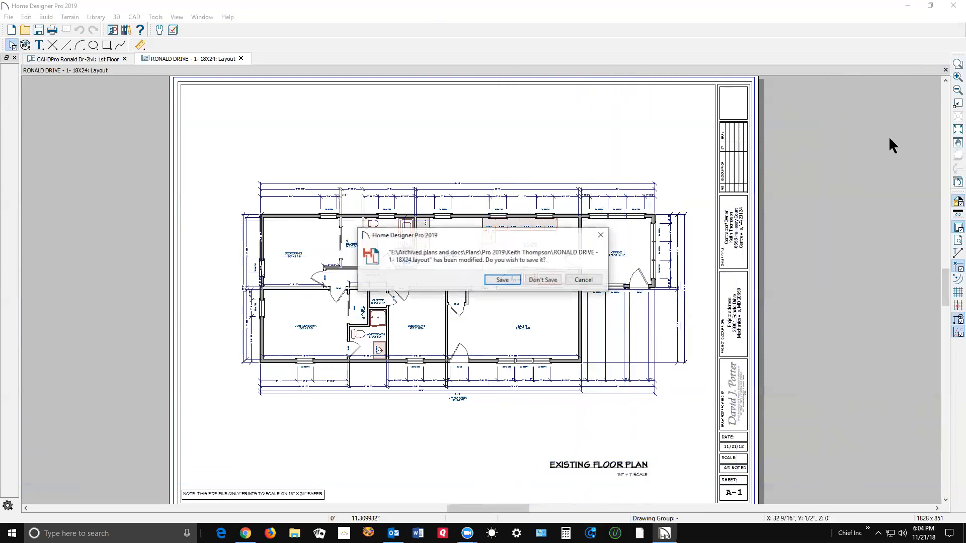
pyautogui.click(538, 279)
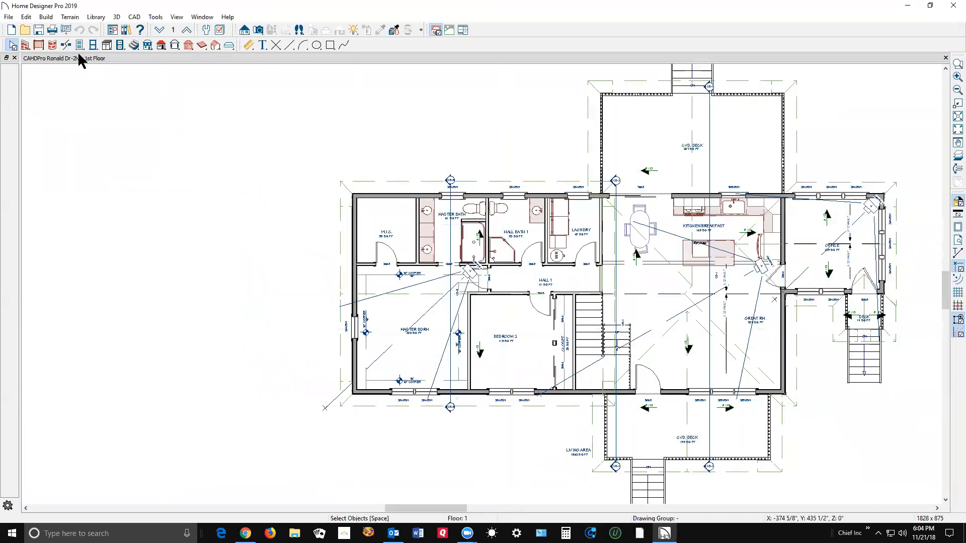
# Open the layout file RONALD DRIVE - 9- 18X24 and select the front elevation's layout box.
pyautogui.click(11, 17)
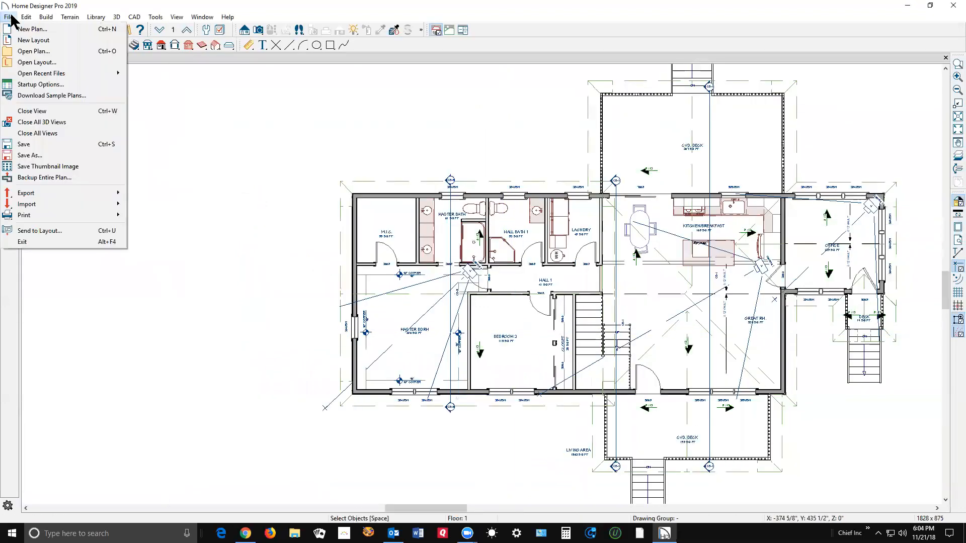
pyautogui.click(40, 63)
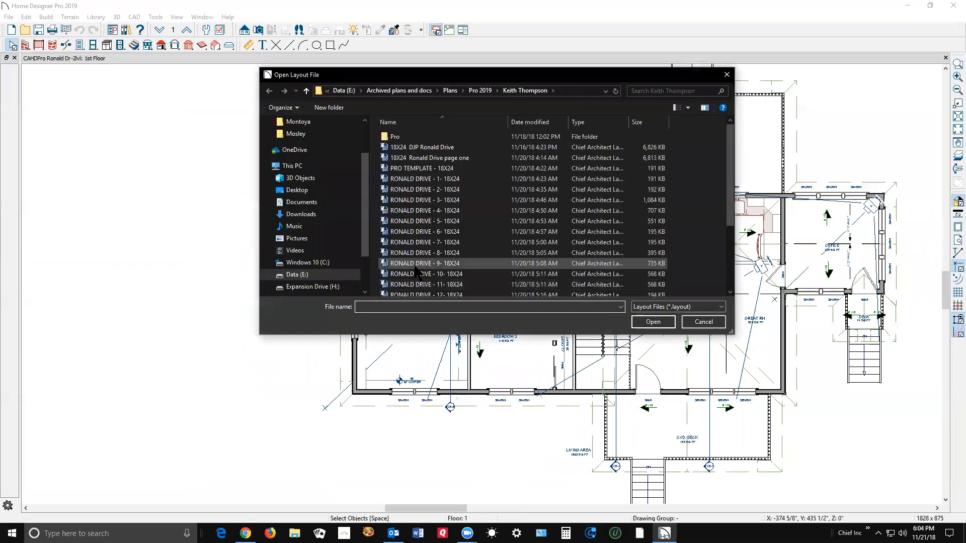
pyautogui.click(423, 265)
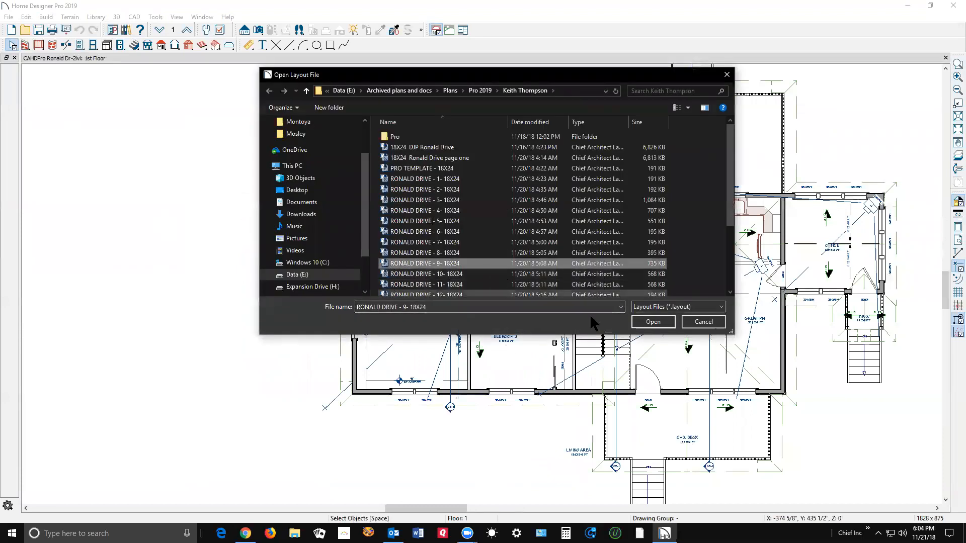
pyautogui.click(653, 322)
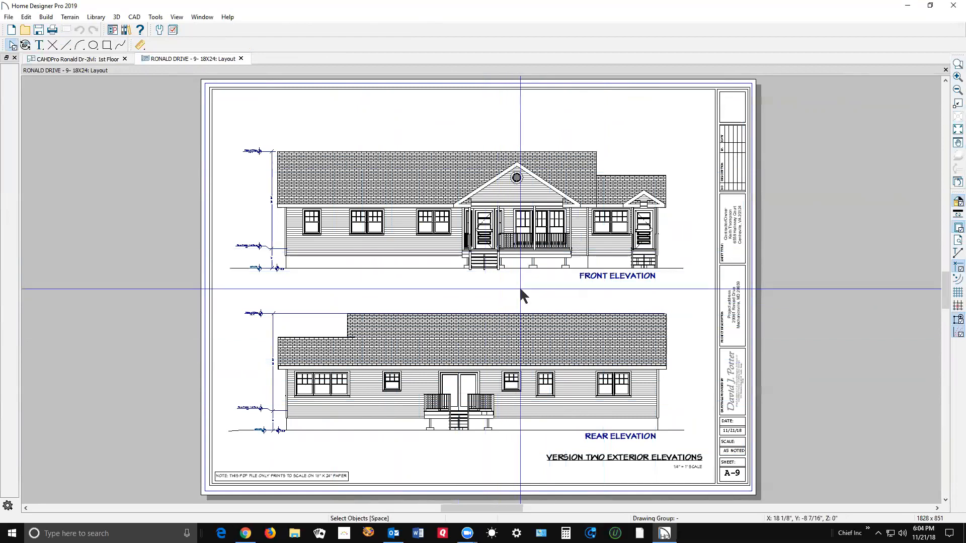
pyautogui.click(518, 196)
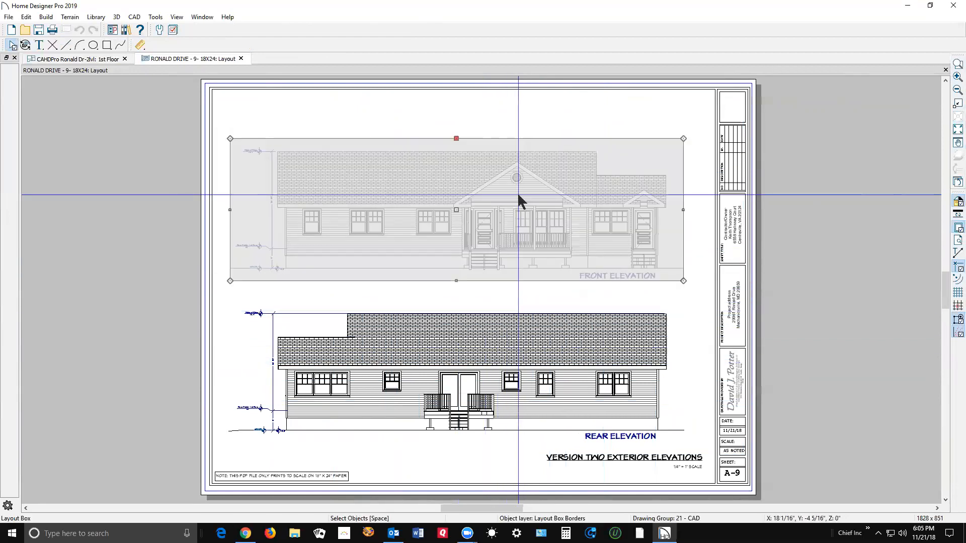
# Open the front elevation's source view from its layout box and compare it with the elevation on the sheet.
pyautogui.doubleClick(517, 192)
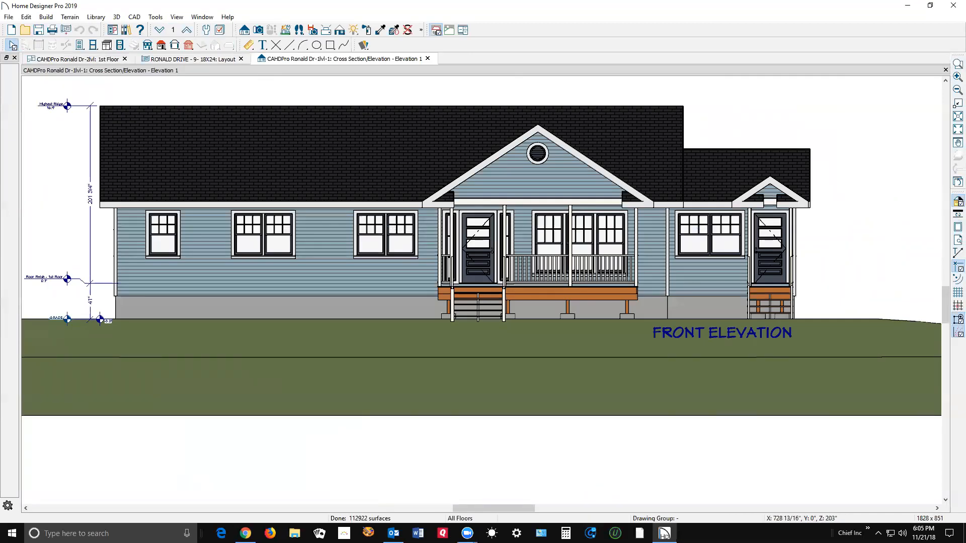
pyautogui.hotkey('ctrl', 'Tab')
pyautogui.scroll(-4, 593, 197)
pyautogui.scroll(-2, 592, 198)
pyautogui.scroll(3, 596, 192)
pyautogui.hotkey('ctrl', 'Tab')
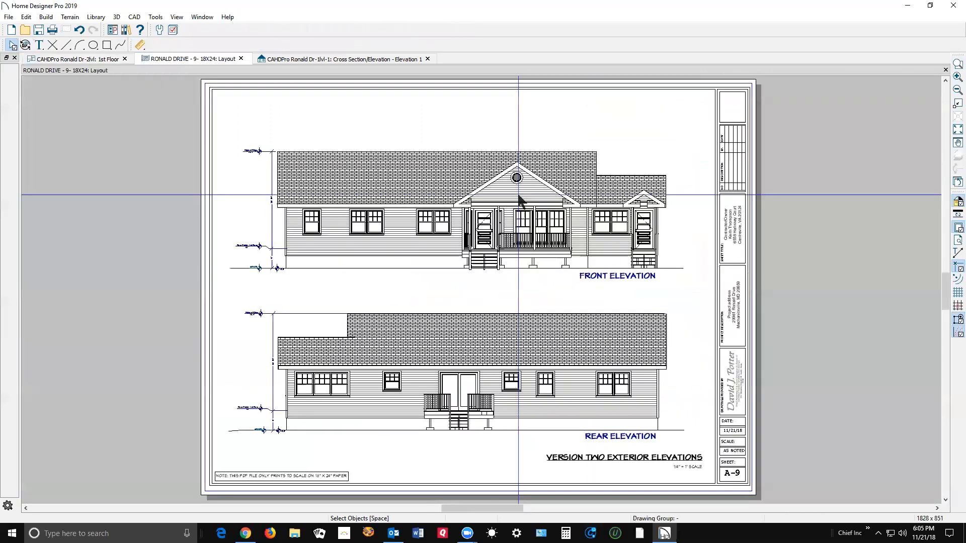
pyautogui.hotkey('ctrl', 'Tab')
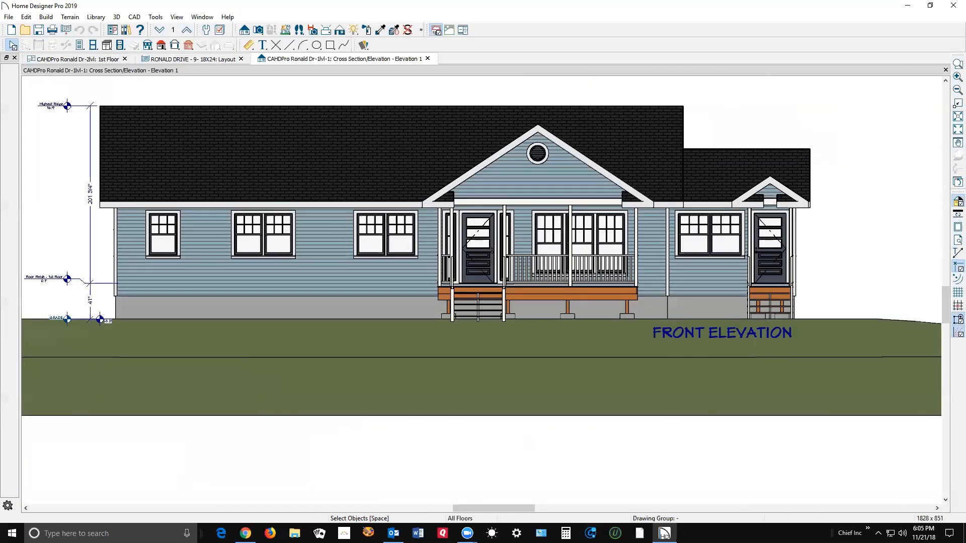
# Examine the FRONT ELEV. camera symbol outside the terrain perimeter in the 1st floor plan.
pyautogui.hotkey('ctrl', 'Tab')
pyautogui.scroll(-4, 629, 354)
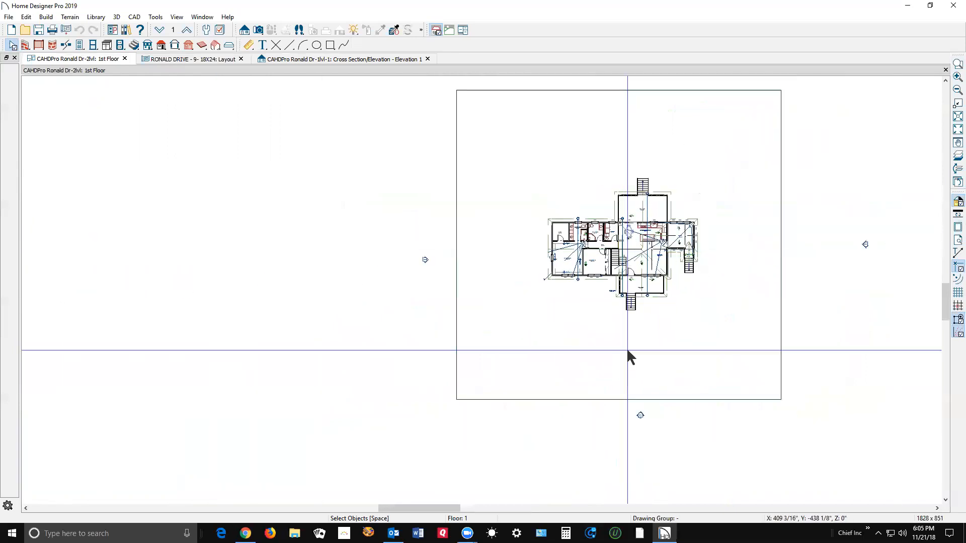
pyautogui.scroll(5, 638, 424)
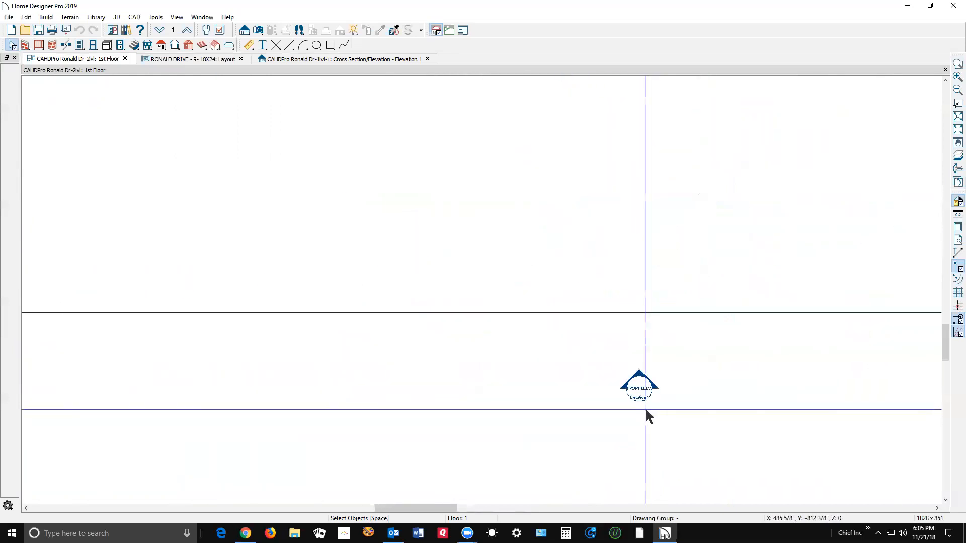
pyautogui.scroll(4, 644, 406)
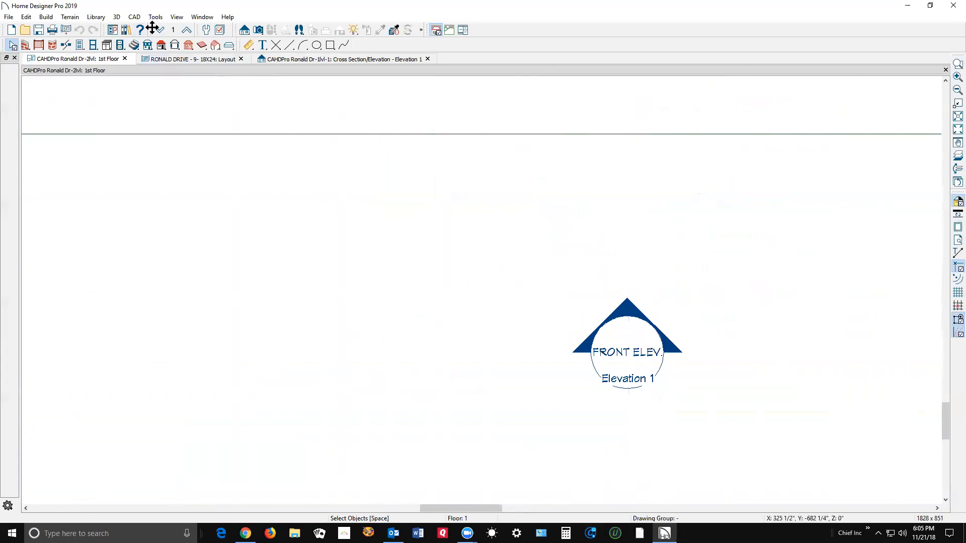
# Turn off the display of the "Cameras, Labels" layer in the floor plan's layer display options.
pyautogui.click(220, 31)
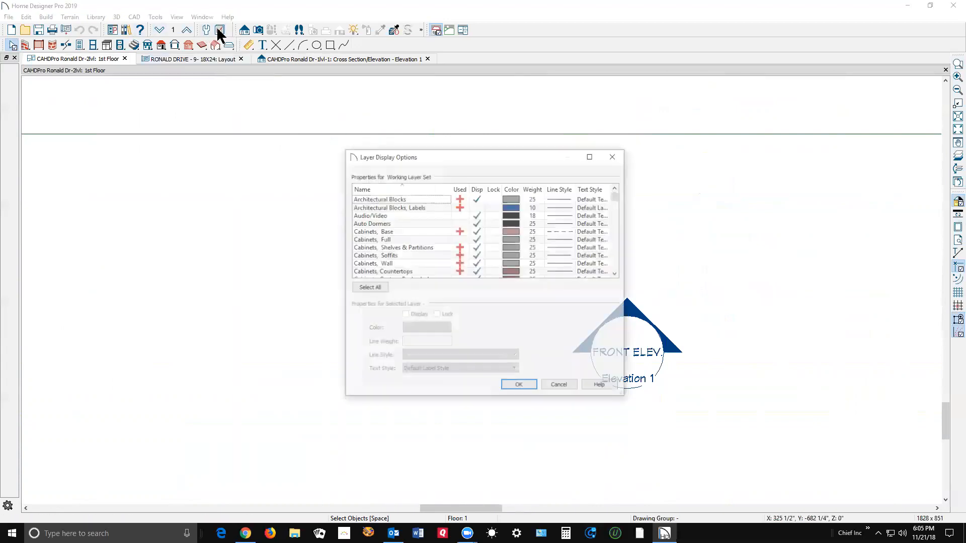
pyautogui.moveTo(451, 154); pyautogui.dragTo(350, 174)
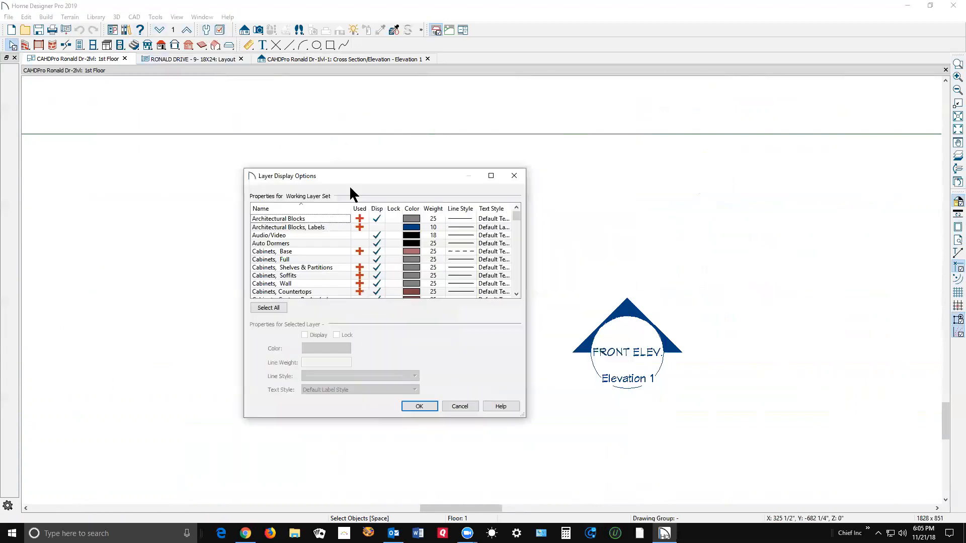
pyautogui.scroll(-3, 302, 242)
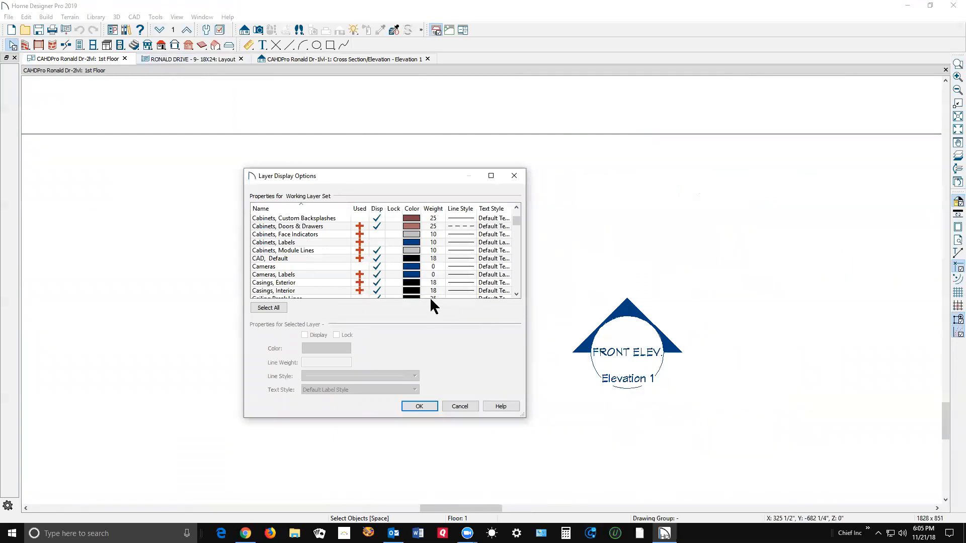
pyautogui.click(381, 274)
pyautogui.click(419, 406)
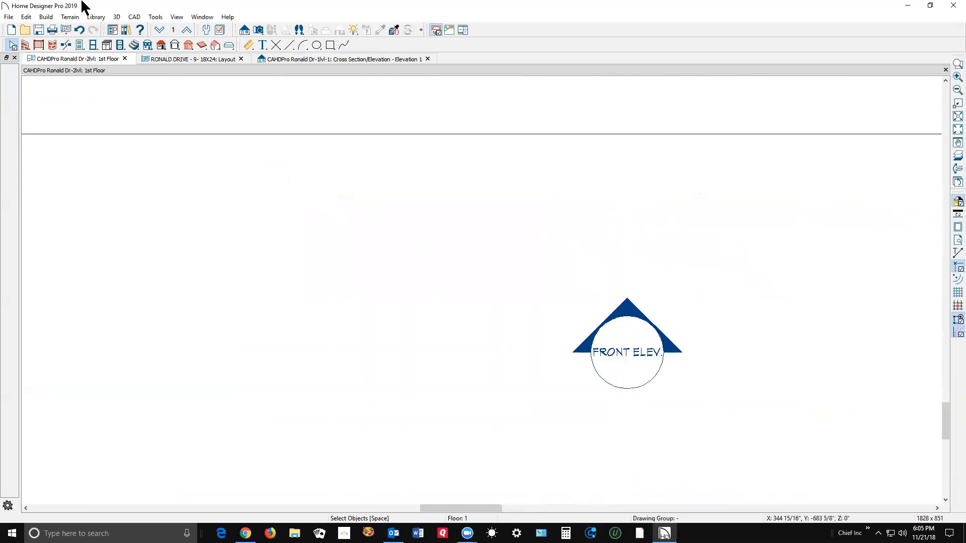
# Turn off the display of the "Cameras" layer in the floor plan and recheck its setting.
pyautogui.click(219, 29)
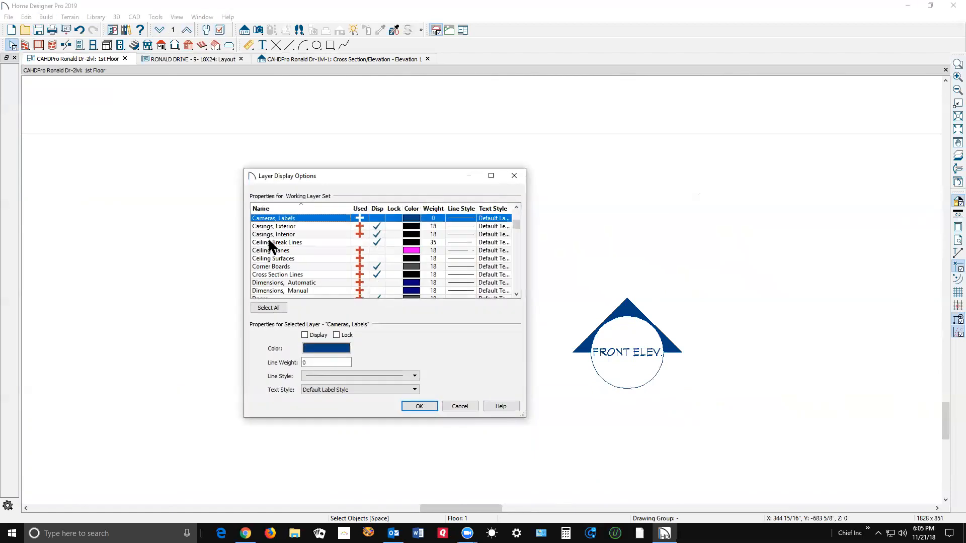
pyautogui.scroll(-1, 361, 286)
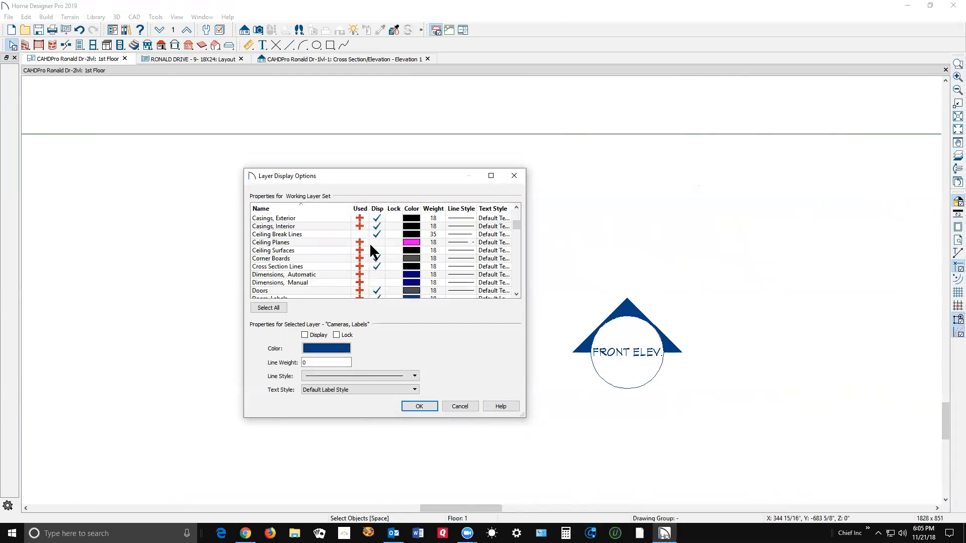
pyautogui.scroll(2, 370, 245)
pyautogui.scroll(1, 370, 250)
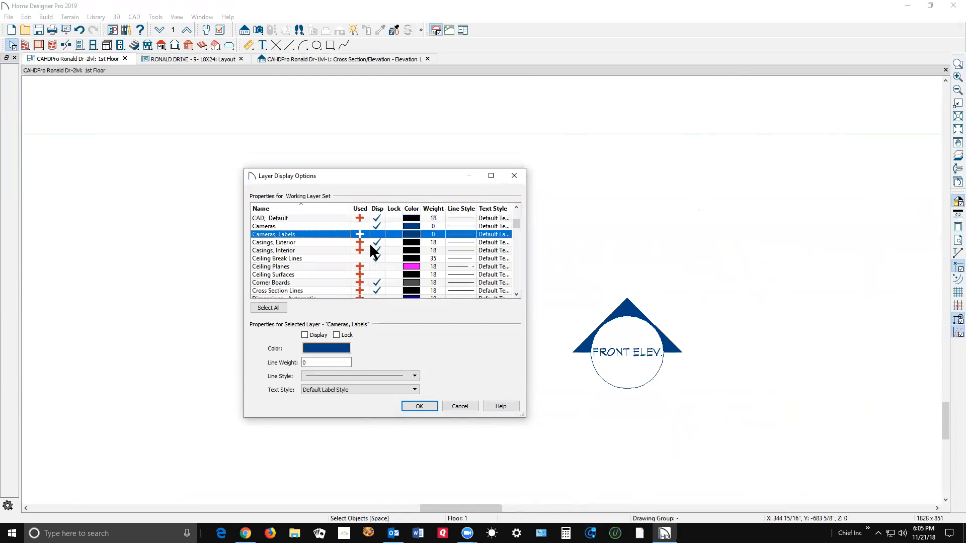
pyautogui.click(373, 226)
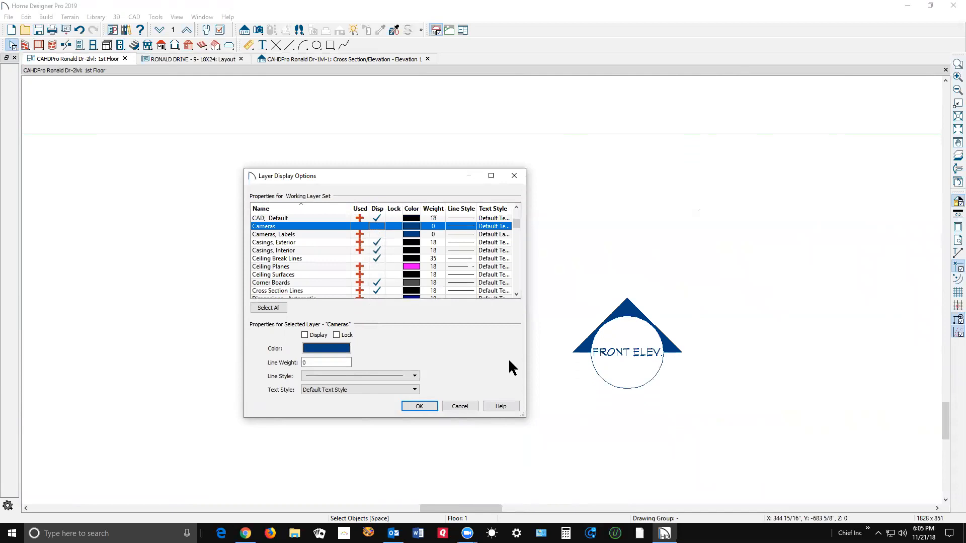
pyautogui.click(419, 405)
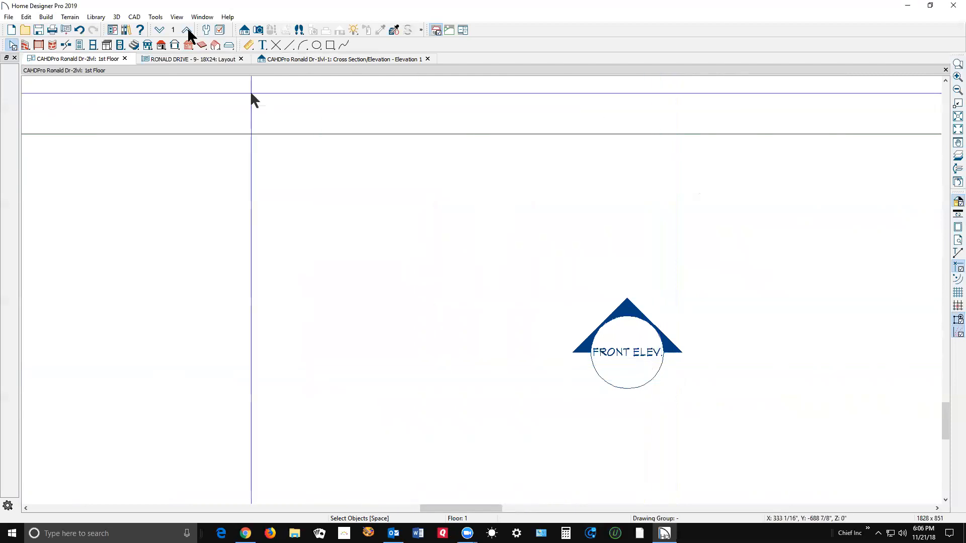
pyautogui.click(219, 30)
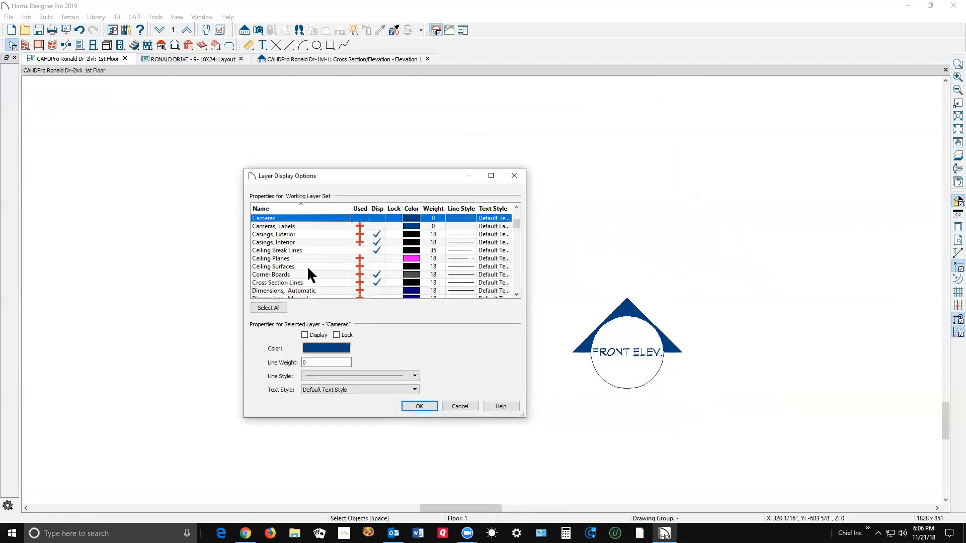
pyautogui.scroll(1, 340, 239)
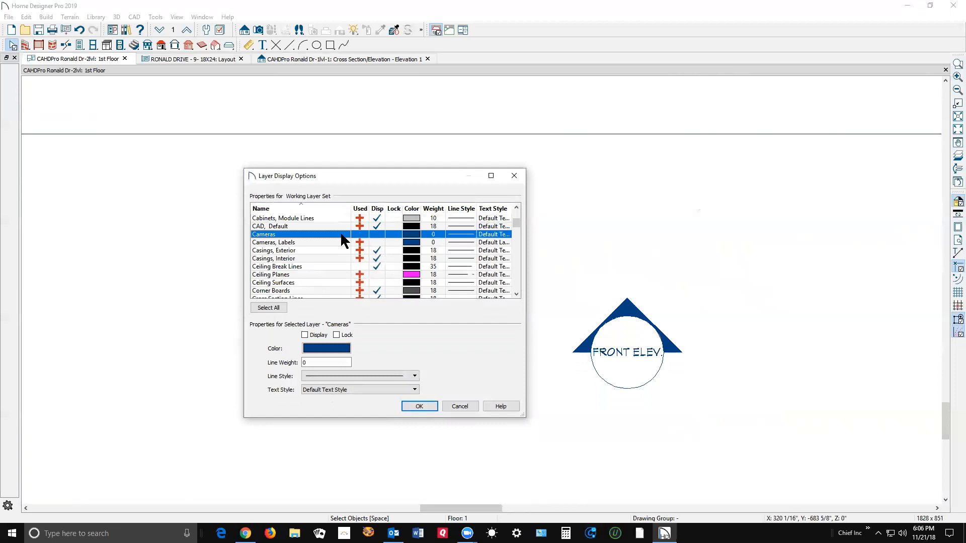
pyautogui.click(427, 406)
# Create a Full Camera view from outside the plan's lower right corner toward the house, and look at the exterior from higher up.
pyautogui.scroll(-2, 524, 311)
pyautogui.scroll(-5, 525, 321)
pyautogui.scroll(4, 545, 101)
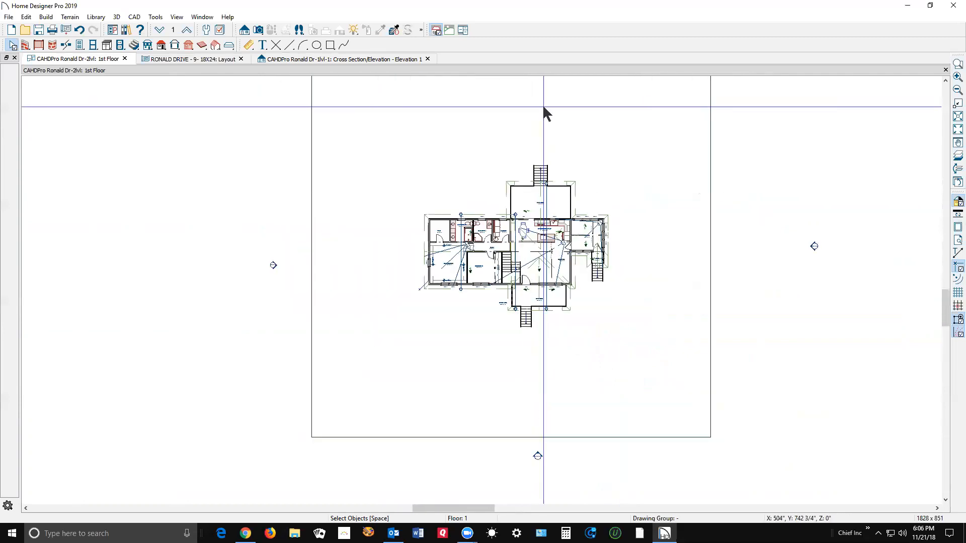
pyautogui.scroll(2, 603, 325)
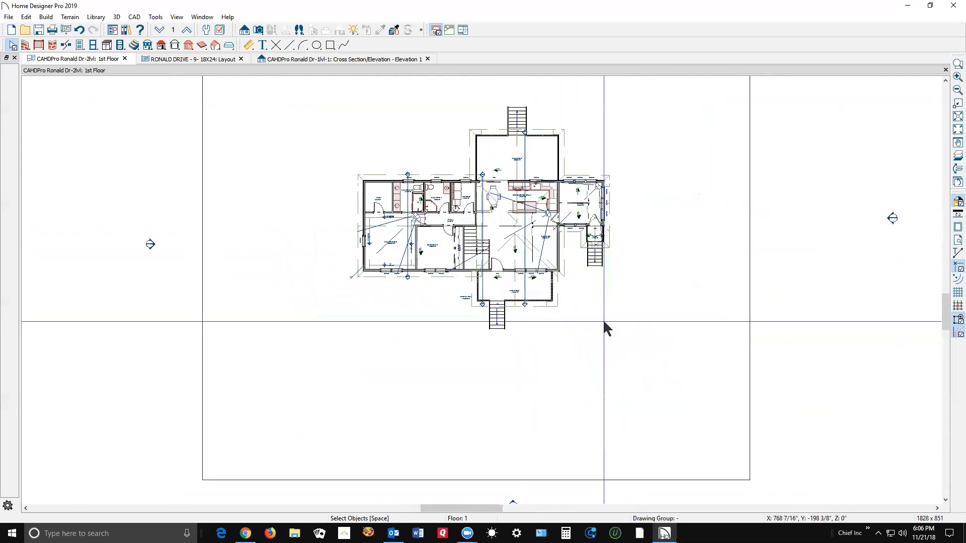
pyautogui.scroll(1, 604, 324)
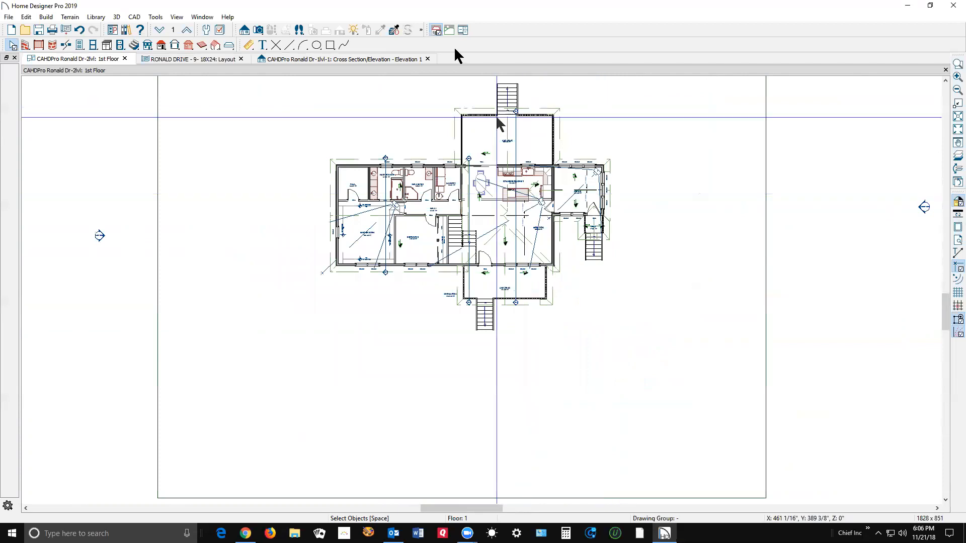
pyautogui.click(259, 31)
pyautogui.moveTo(725, 397); pyautogui.dragTo(467, 211)
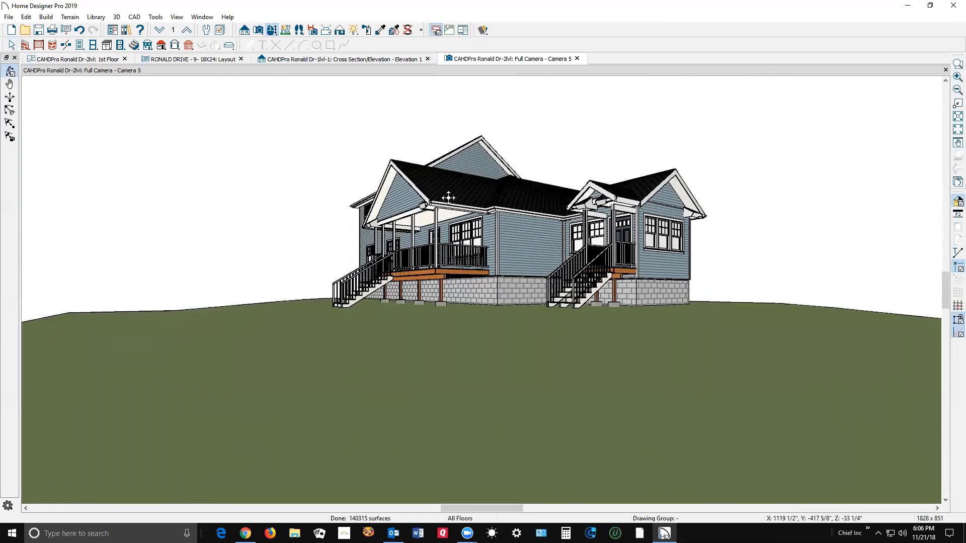
pyautogui.moveTo(458, 201); pyautogui.dragTo(459, 221)
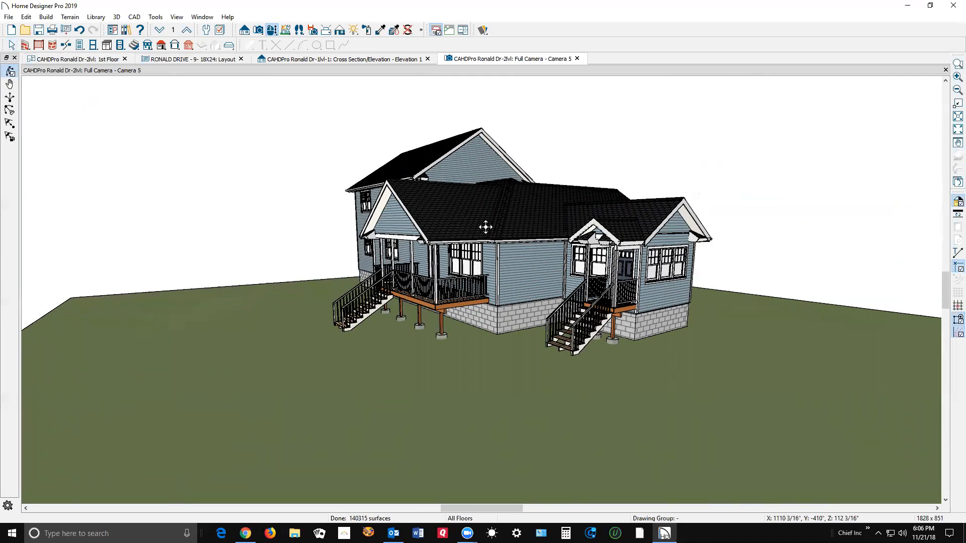
pyautogui.scroll(2, 486, 227)
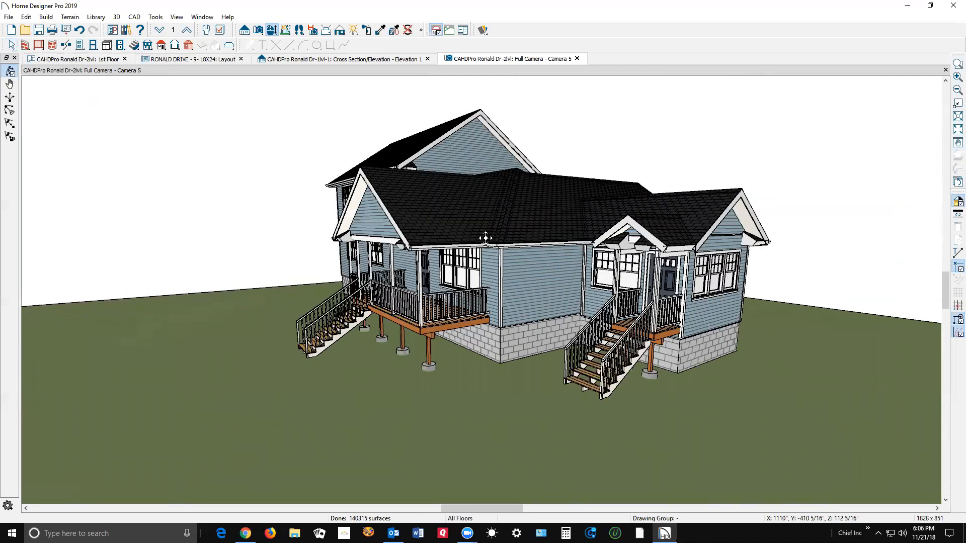
# Examine the new full camera's symbol and sight lines in the 1st floor plan.
pyautogui.hotkey('ctrl', 'Tab')
pyautogui.scroll(4, 683, 393)
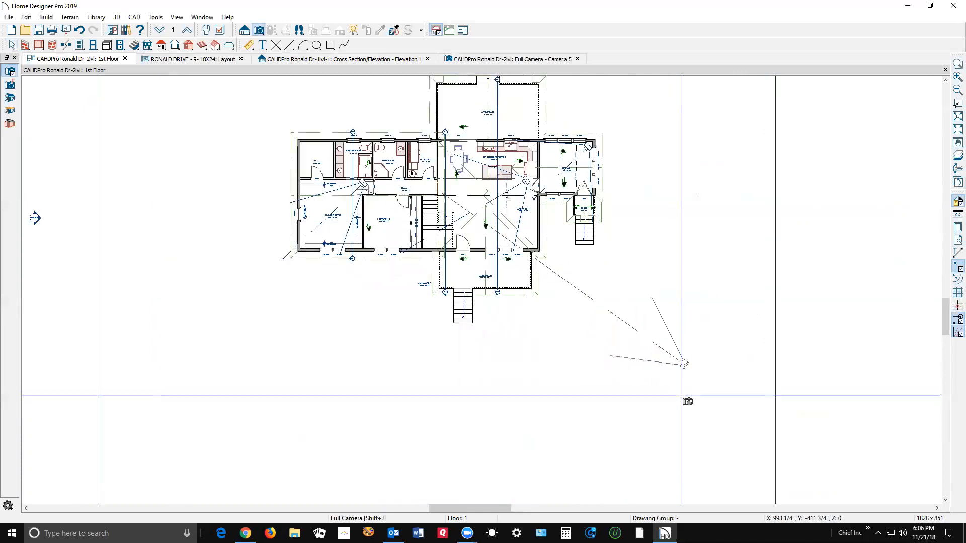
pyautogui.scroll(4, 684, 378)
pyautogui.press('space')
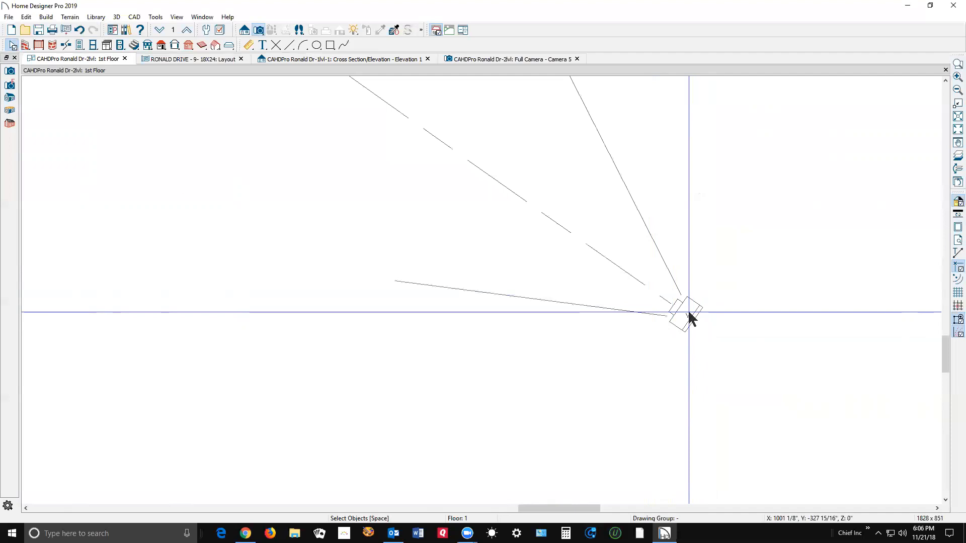
# Close the front elevation without updating its layout view, and also close the layout file and the full camera view.
pyautogui.hotkey('ctrl', 'Tab')
pyautogui.hotkey('ctrl', 'Tab')
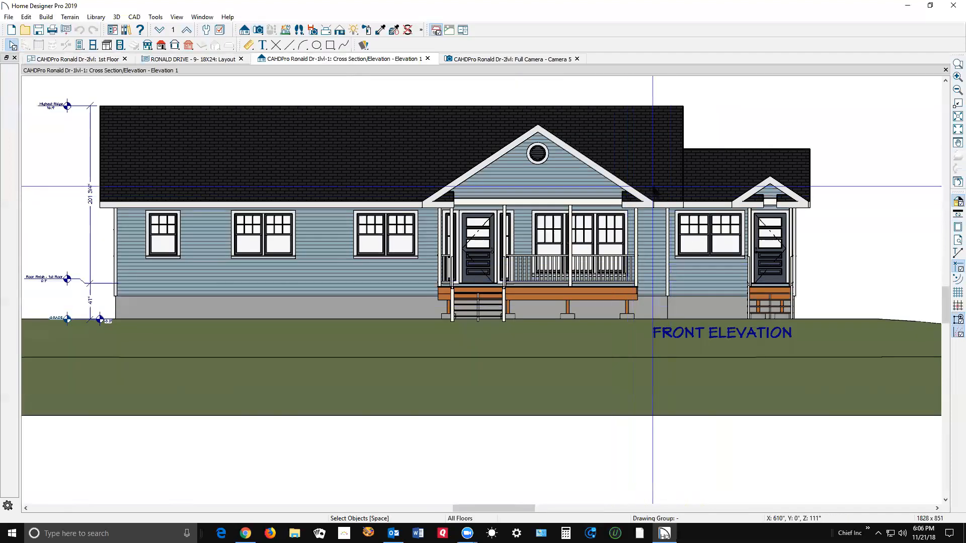
pyautogui.click(945, 70)
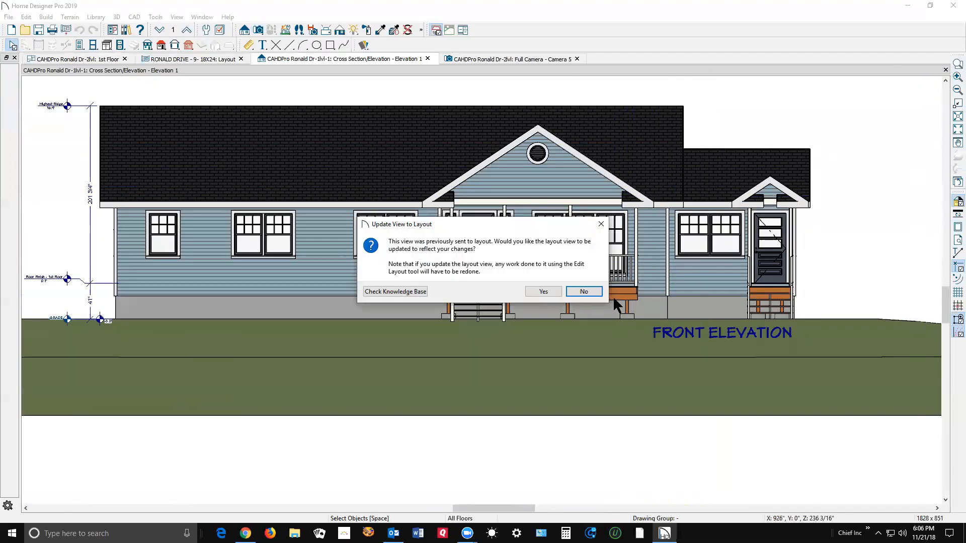
pyautogui.click(594, 289)
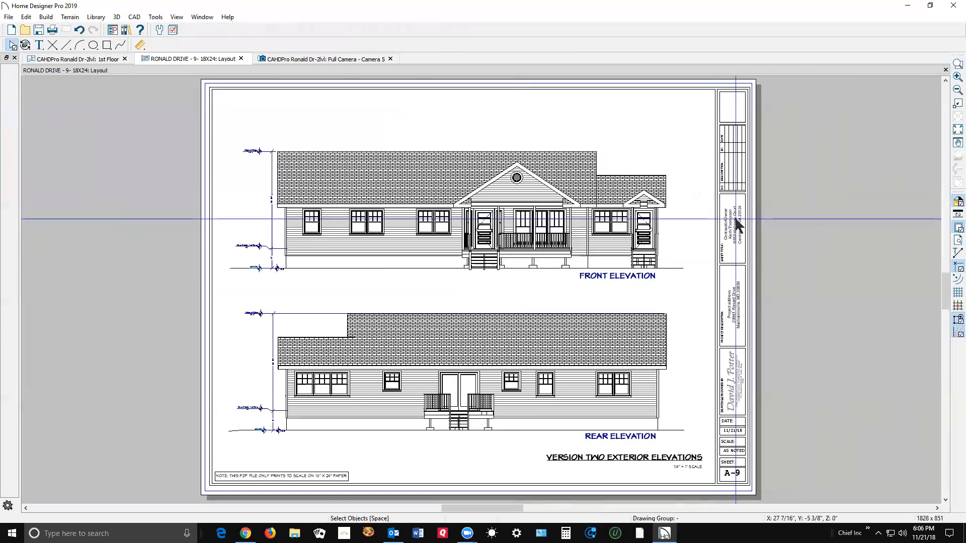
pyautogui.click(945, 70)
pyautogui.click(551, 279)
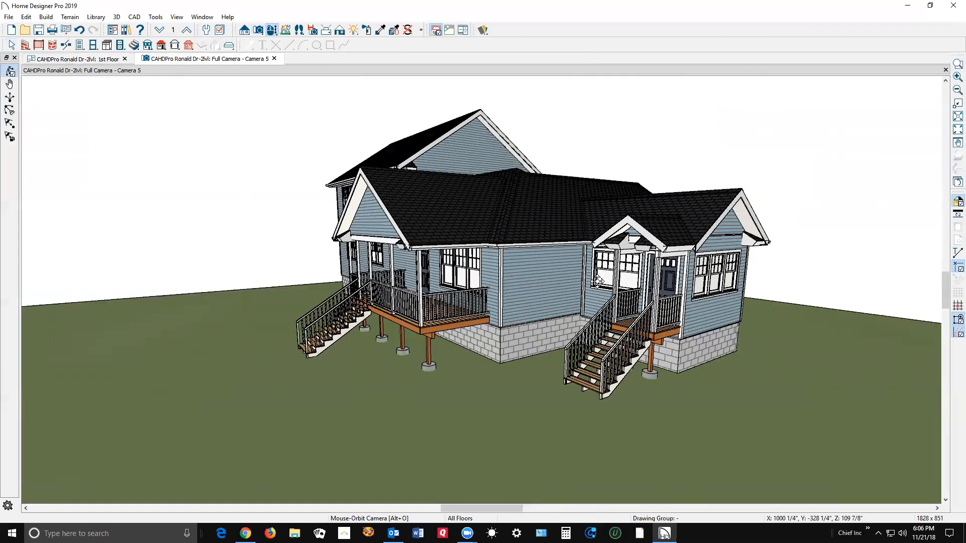
pyautogui.click(946, 70)
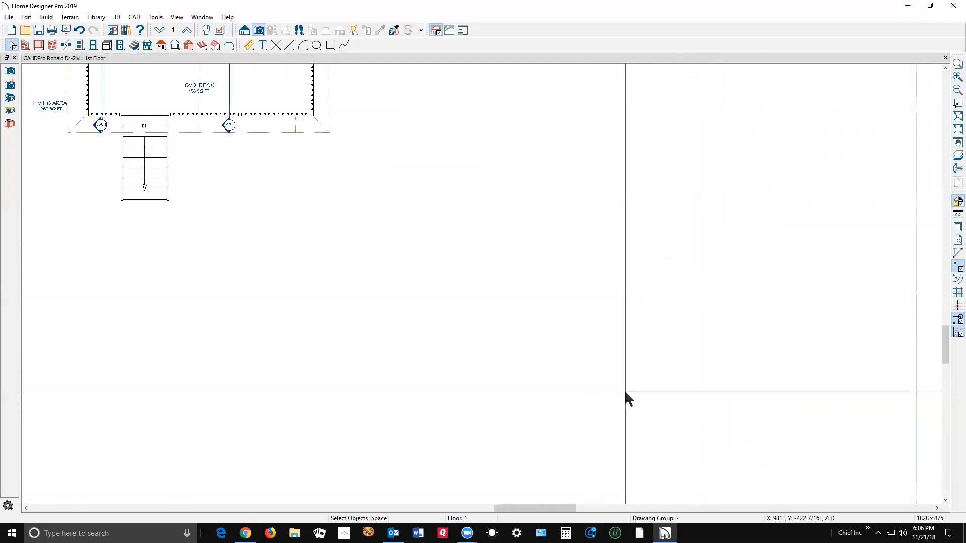
# Review the elevation cameras around the 1st floor plan and select the CS-1 cross section camera above the covered deck's wall line.
pyautogui.scroll(-5, 615, 248)
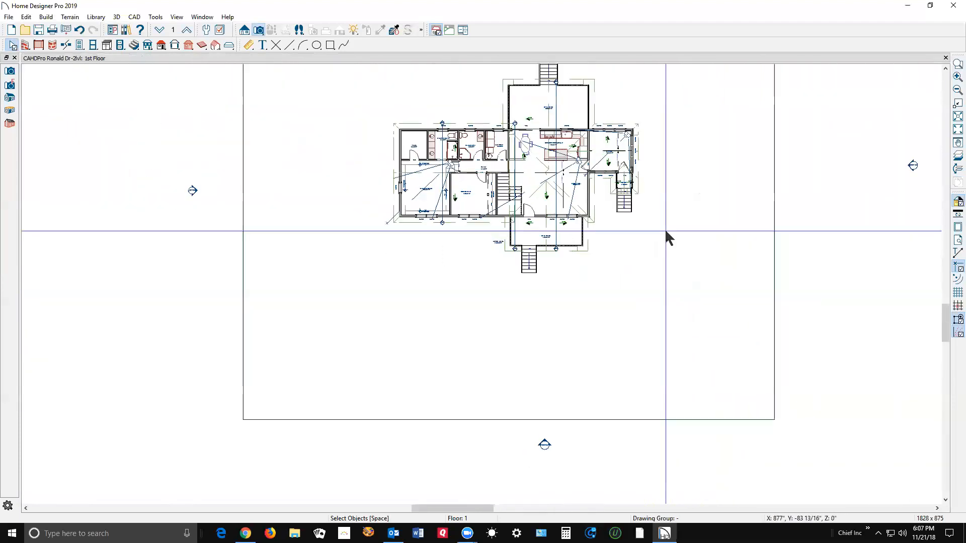
pyautogui.scroll(-1, 634, 174)
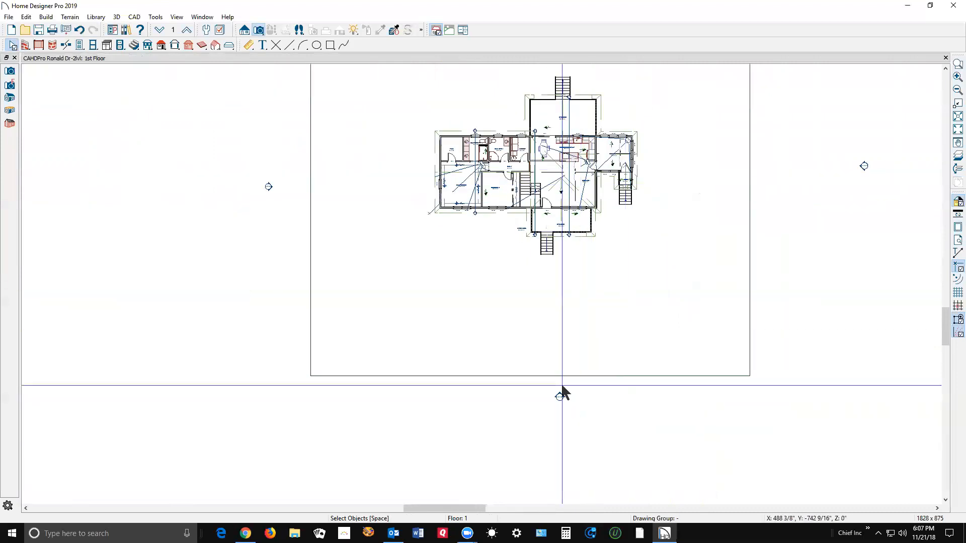
pyautogui.scroll(-1, 782, 244)
pyautogui.scroll(-2, 619, 317)
pyautogui.scroll(5, 605, 146)
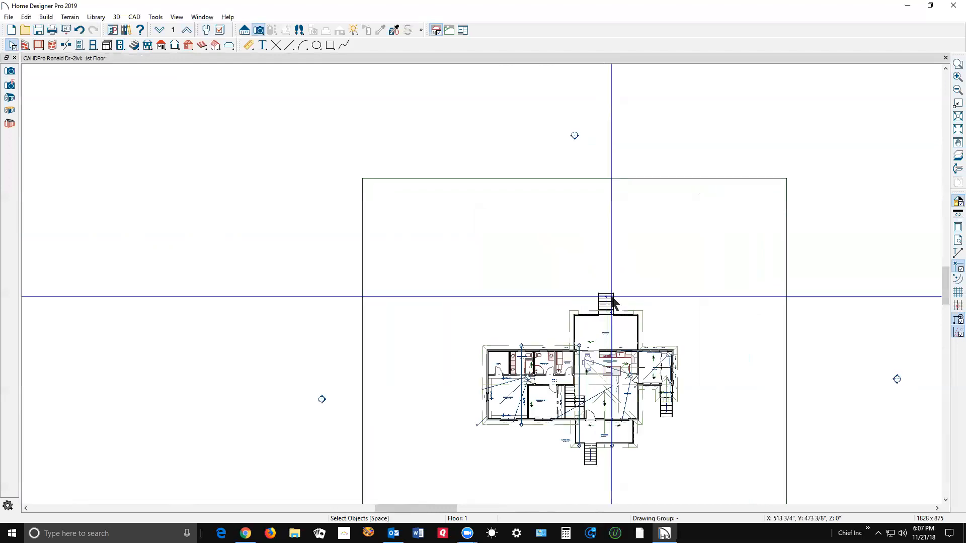
pyautogui.scroll(3, 571, 387)
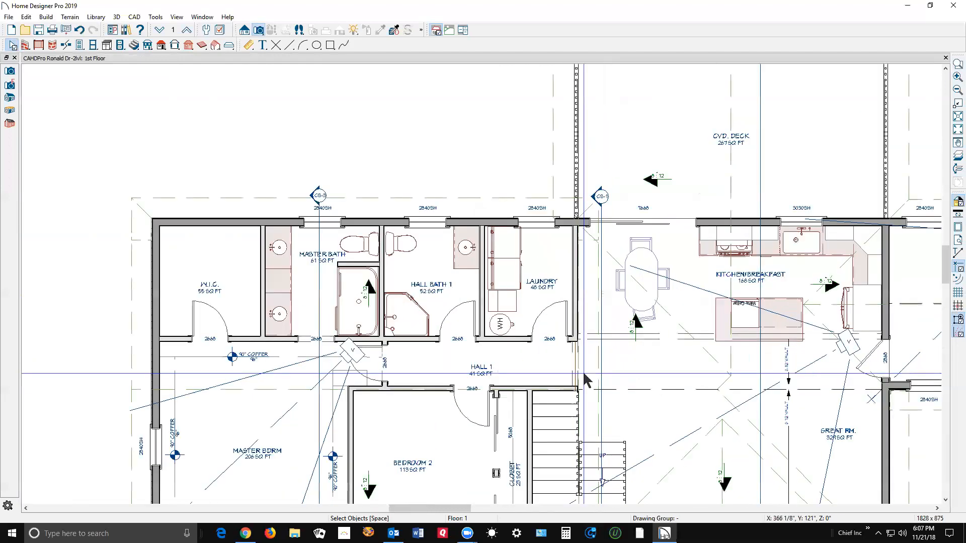
pyautogui.click(601, 197)
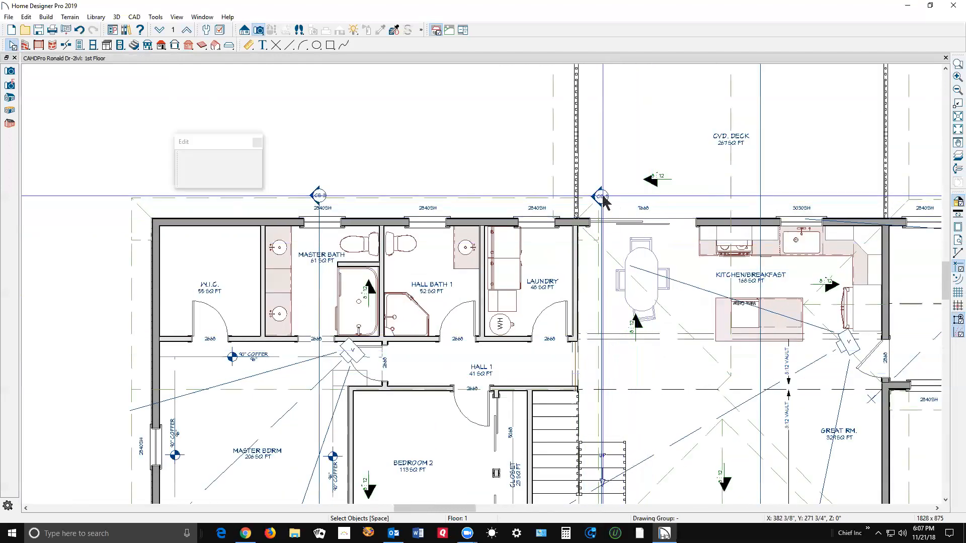
# Examine the CS-1 cross section view from its camera symbol, and close it.
pyautogui.doubleClick(601, 196)
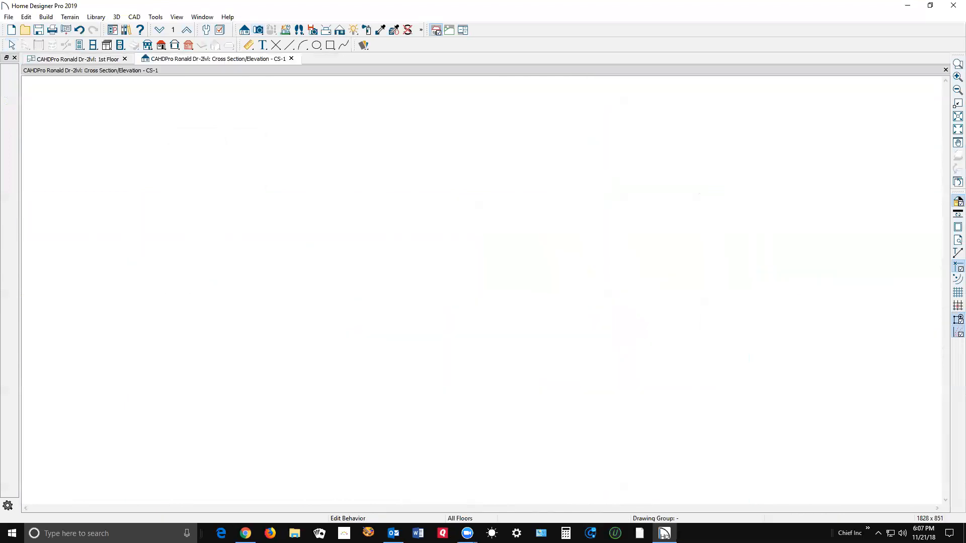
pyautogui.scroll(5, 71, 88)
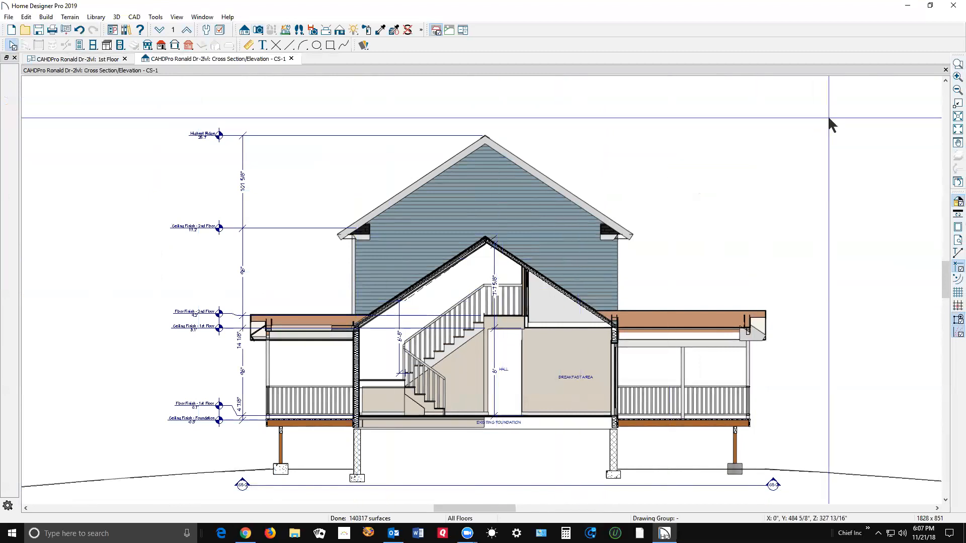
pyautogui.click(946, 71)
# Check the Cameras layer in the 1st floor plan's layer display options without changing anything.
pyautogui.scroll(-3, 495, 232)
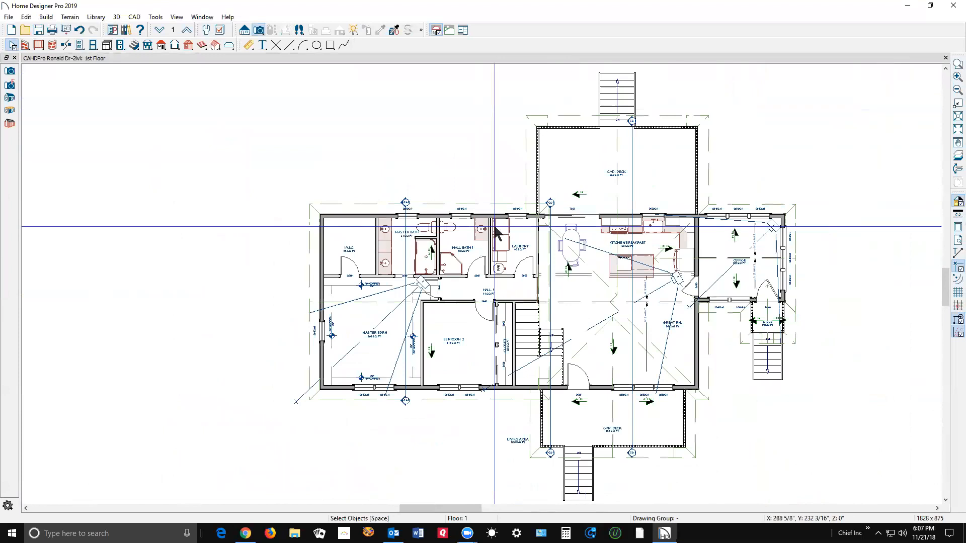
pyautogui.scroll(-1, 494, 227)
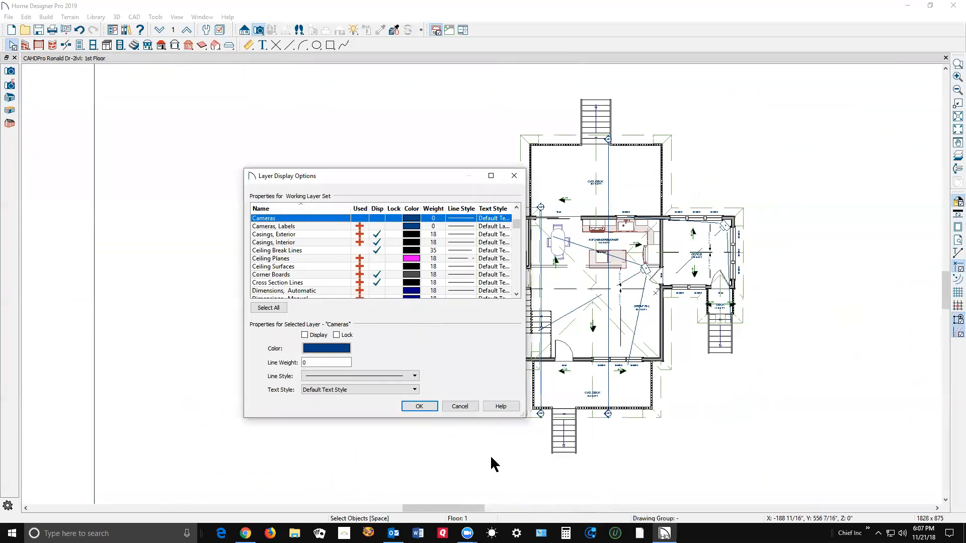
pyautogui.click(465, 404)
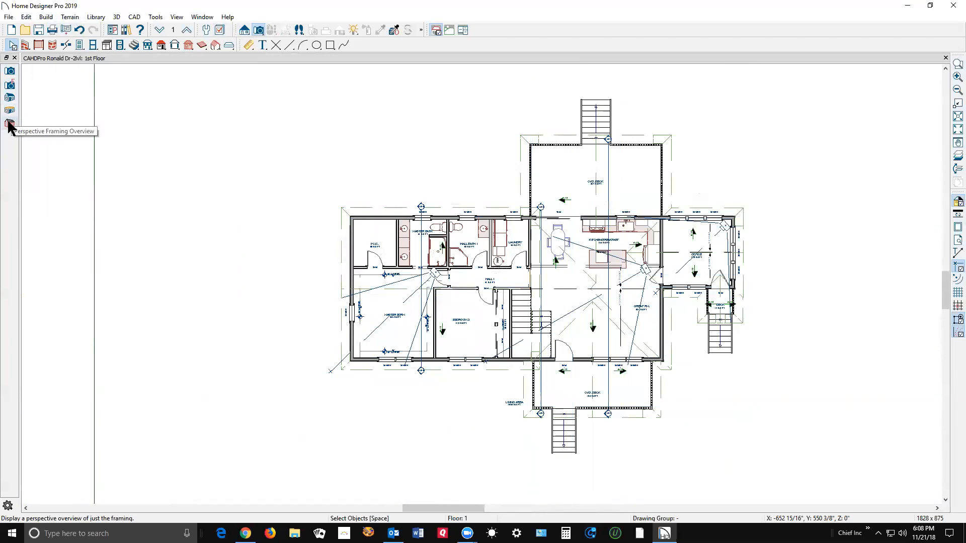
# Create a Perspective Framing Overview and examine the roof, floor and wall framing from several angles.
pyautogui.click(8, 121)
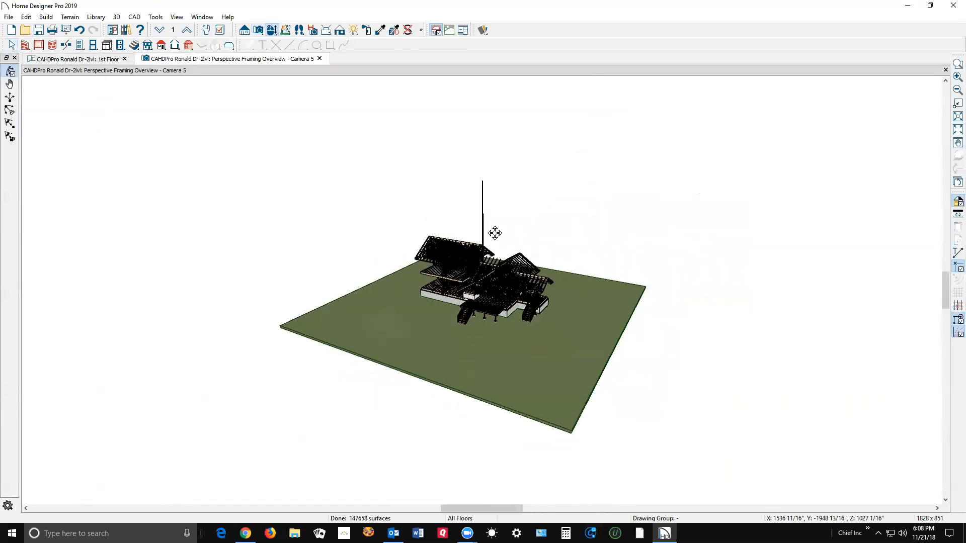
pyautogui.scroll(5, 490, 217)
pyautogui.moveTo(487, 250); pyautogui.dragTo(550, 354)
pyautogui.scroll(-3, 522, 295)
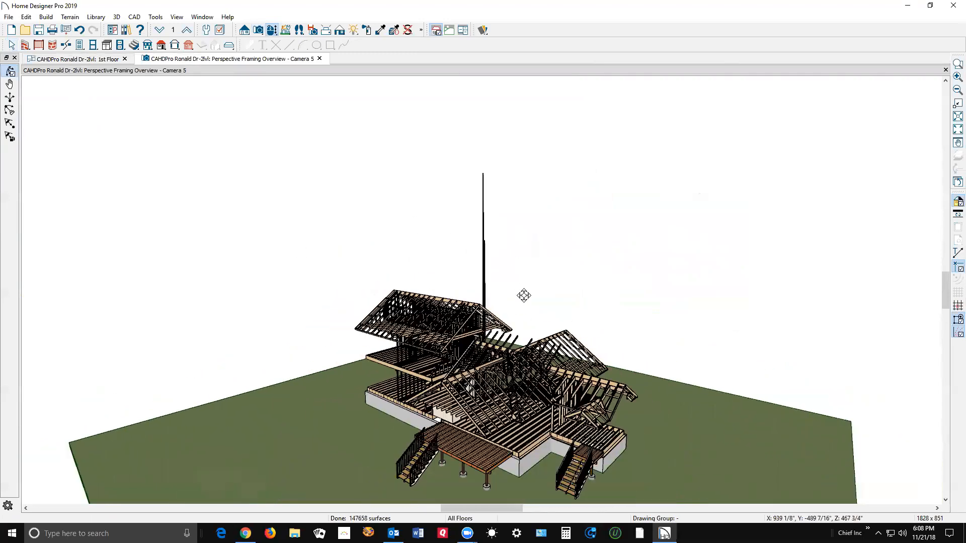
pyautogui.scroll(5, 524, 296)
pyautogui.moveTo(505, 373); pyautogui.dragTo(389, 307)
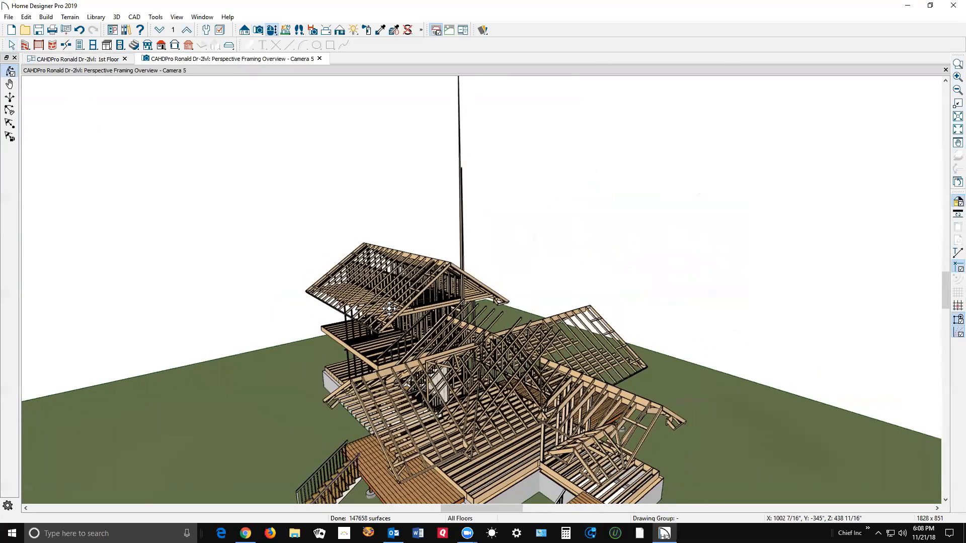
pyautogui.moveTo(418, 320); pyautogui.dragTo(473, 305)
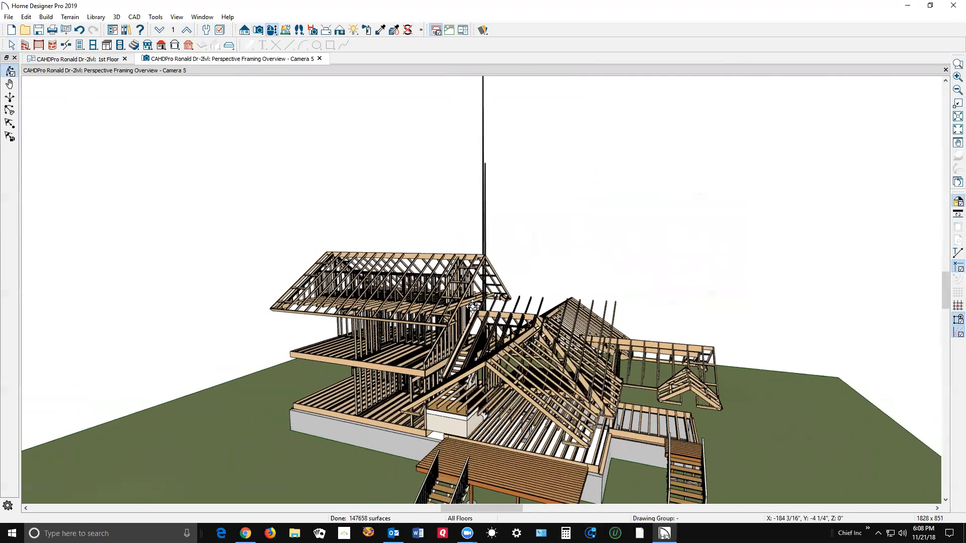
pyautogui.scroll(-1, 469, 304)
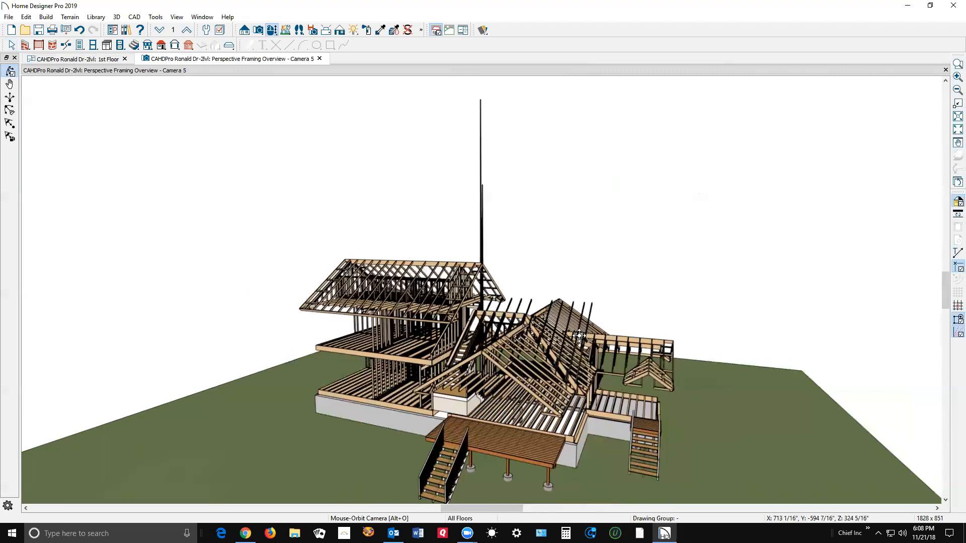
pyautogui.moveTo(549, 341); pyautogui.dragTo(623, 358)
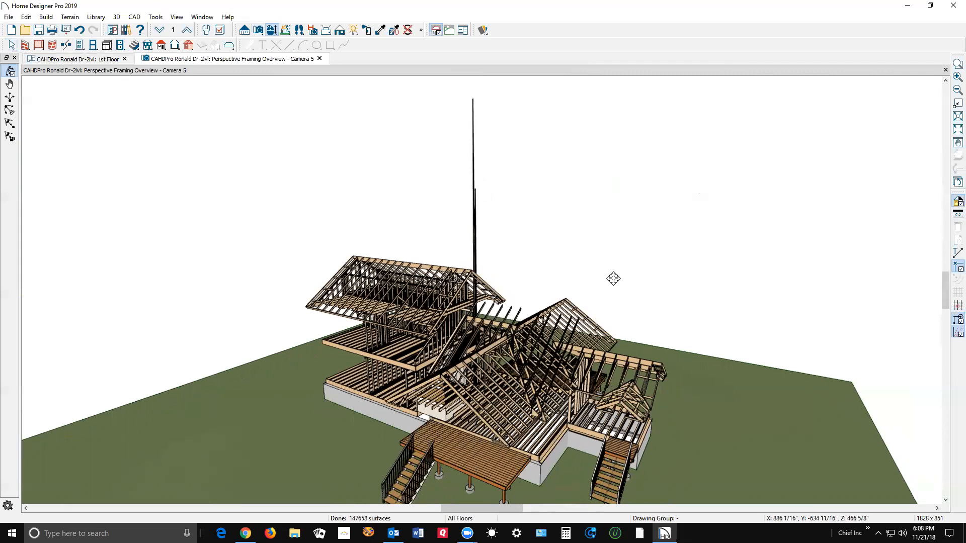
# Delete the overlong wall framing member rising above the roof, agreeing to turn off Automatic Wall Framing.
pyautogui.click(473, 177)
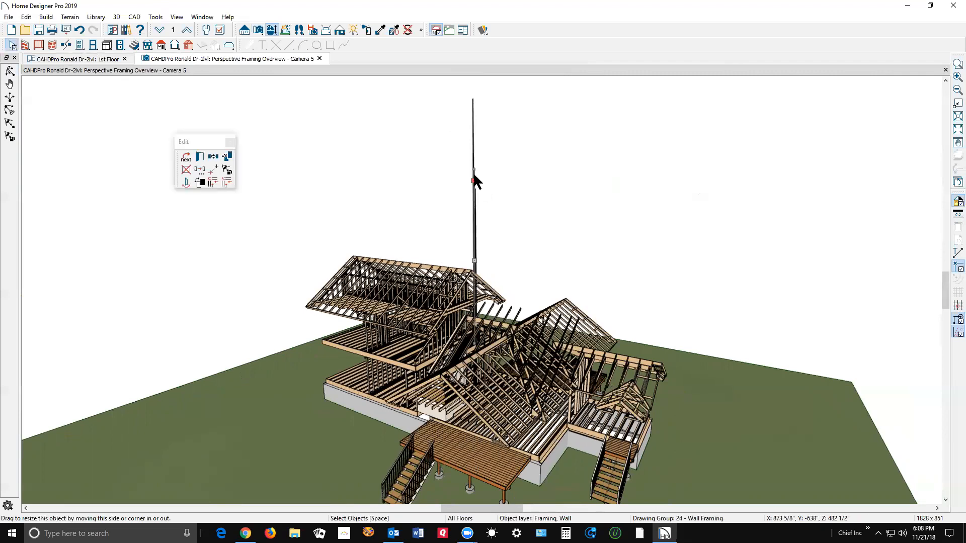
pyautogui.press('Delete')
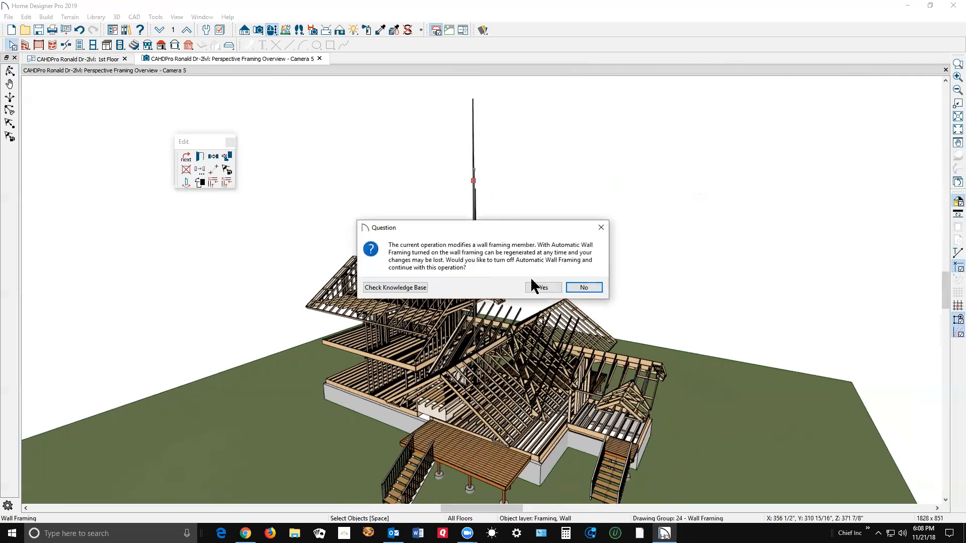
pyautogui.click(543, 287)
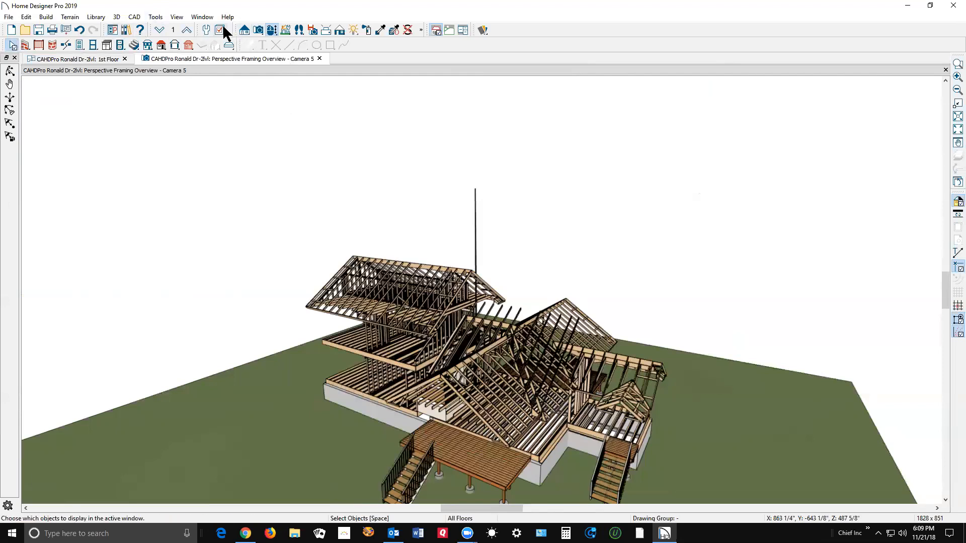
# Check the 3D Framing Layer Set without changing it, and close the framing overview.
pyautogui.hotkey('ctrl', 'l')
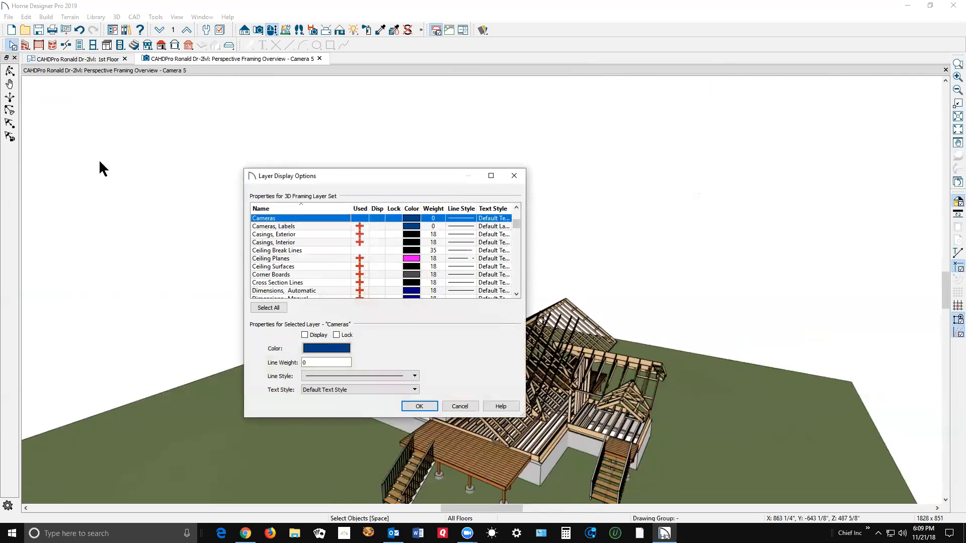
pyautogui.click(456, 406)
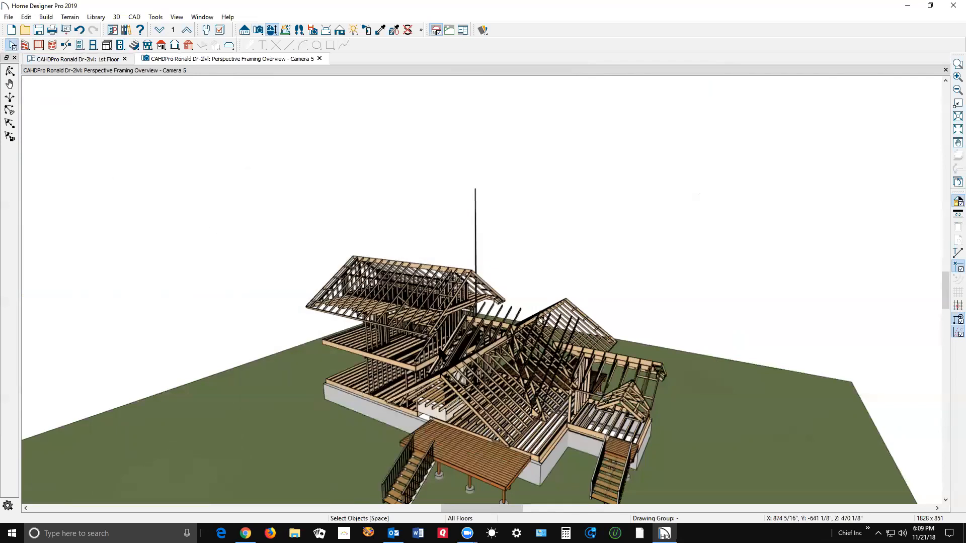
pyautogui.click(319, 59)
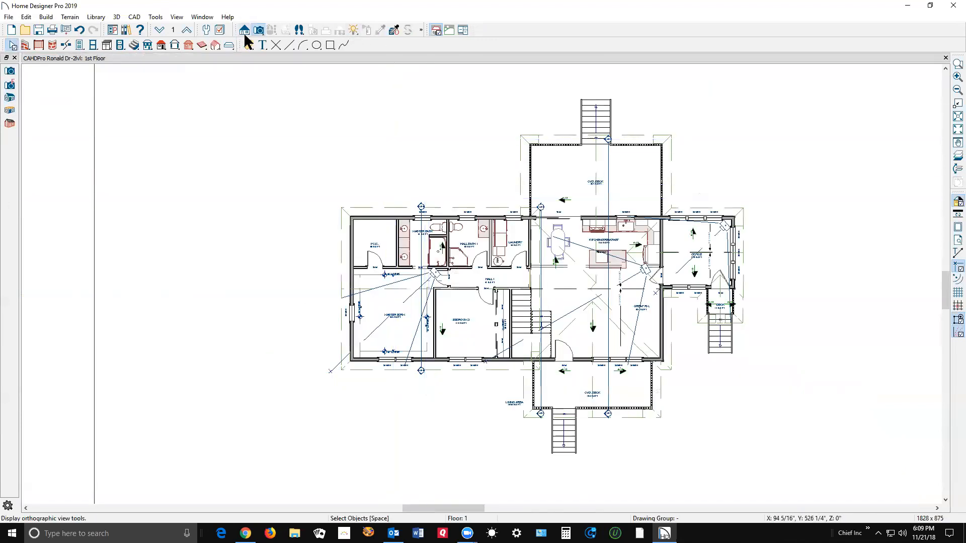
# Review the Working Layer Set's camera layers for the 1st floor plan and leave them as they are.
pyautogui.click(157, 17)
pyautogui.moveTo(155, 17)
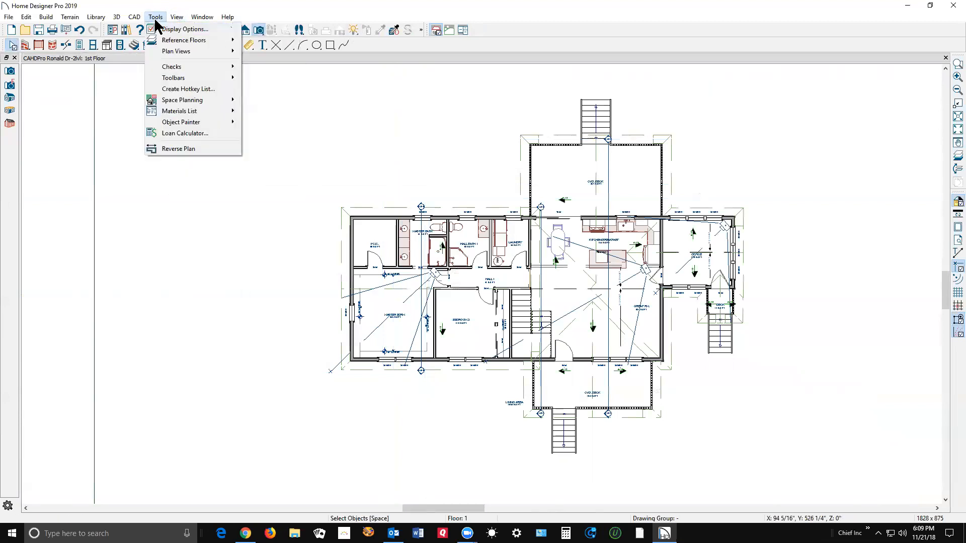
pyautogui.click(186, 29)
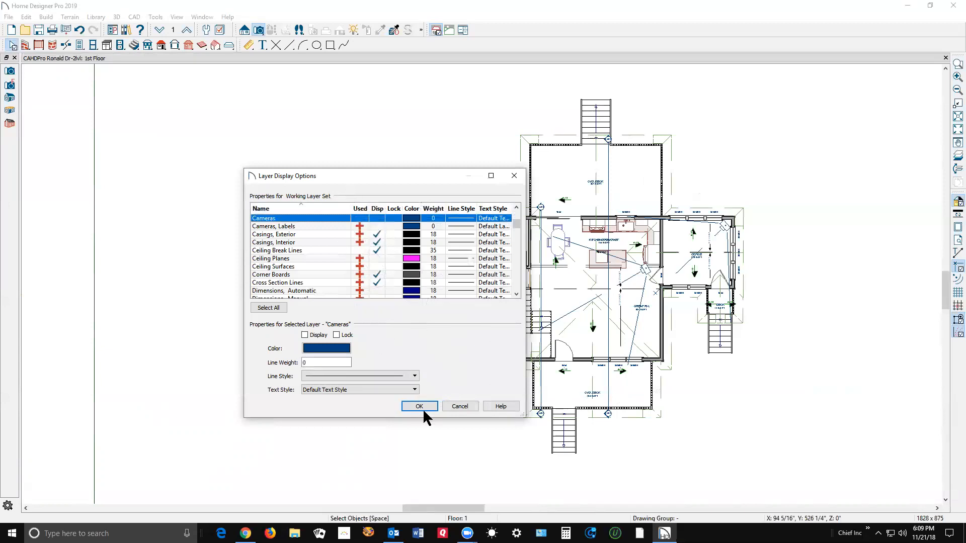
pyautogui.click(450, 407)
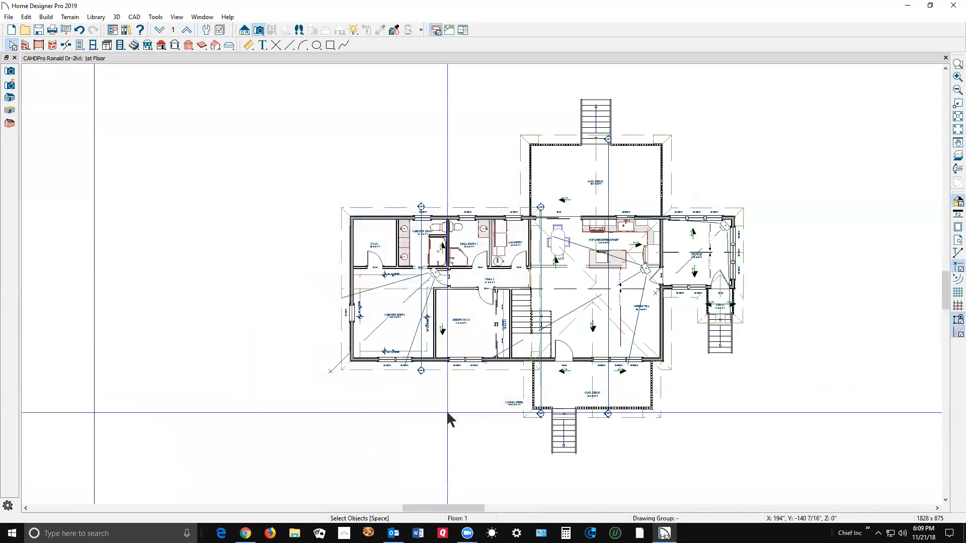
# Examine the RIGHT ELEV camera symbol beyond the plan's right side and its distance from the house.
pyautogui.scroll(-4, 282, 342)
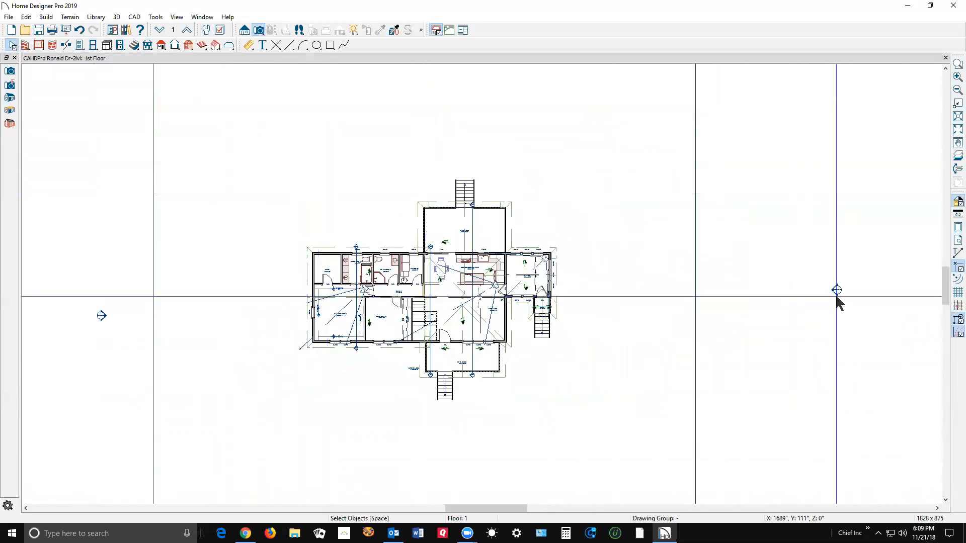
pyautogui.scroll(3, 835, 293)
pyautogui.scroll(4, 835, 296)
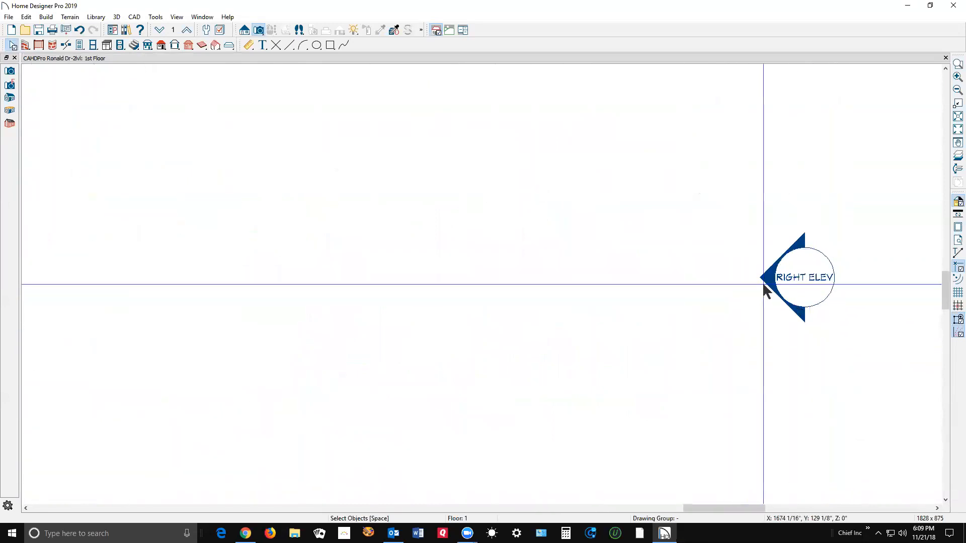
pyautogui.scroll(-3, 810, 289)
pyautogui.scroll(-3, 810, 285)
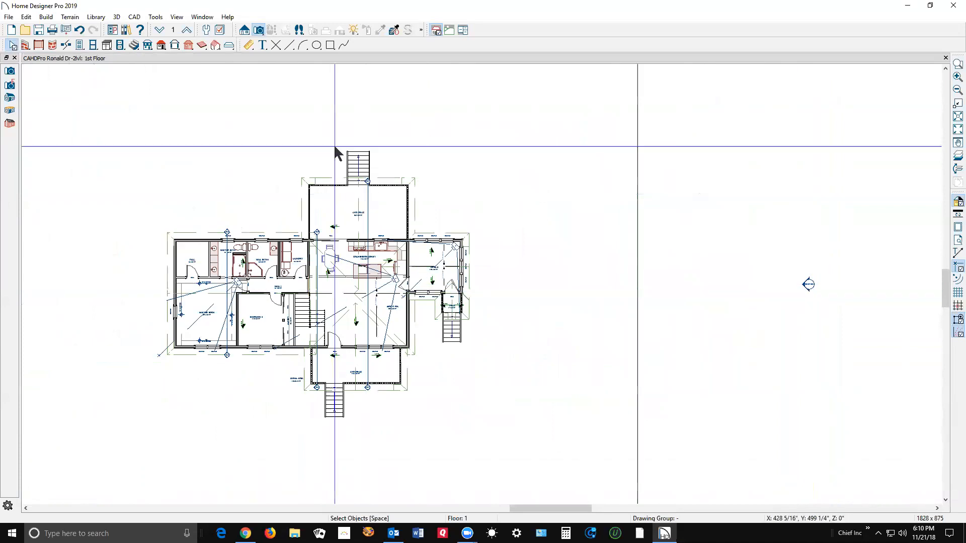
# Create a Cross Section/Elevation view from the house's right side, compare it with the saved right elevation, and close both views.
pyautogui.click(244, 31)
pyautogui.moveTo(688, 277); pyautogui.dragTo(195, 271)
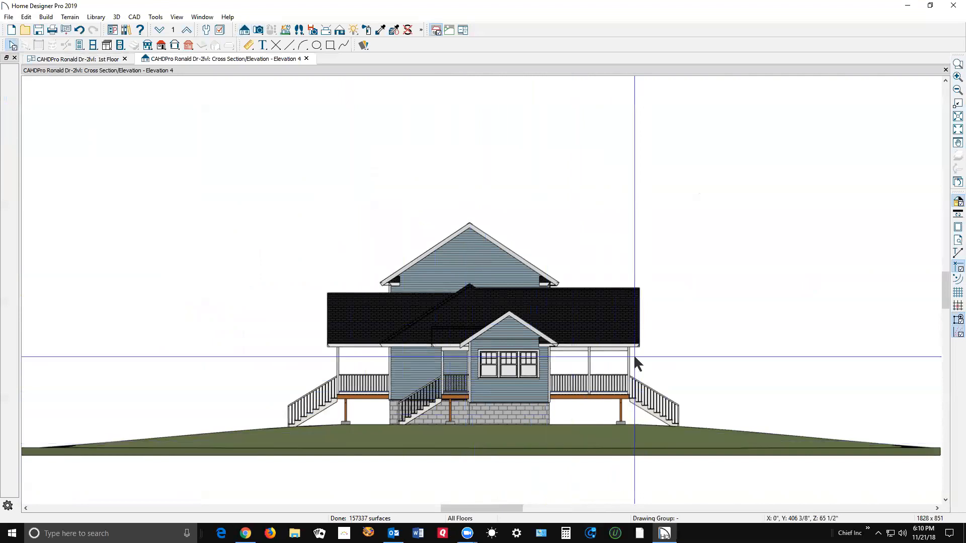
pyautogui.click(946, 70)
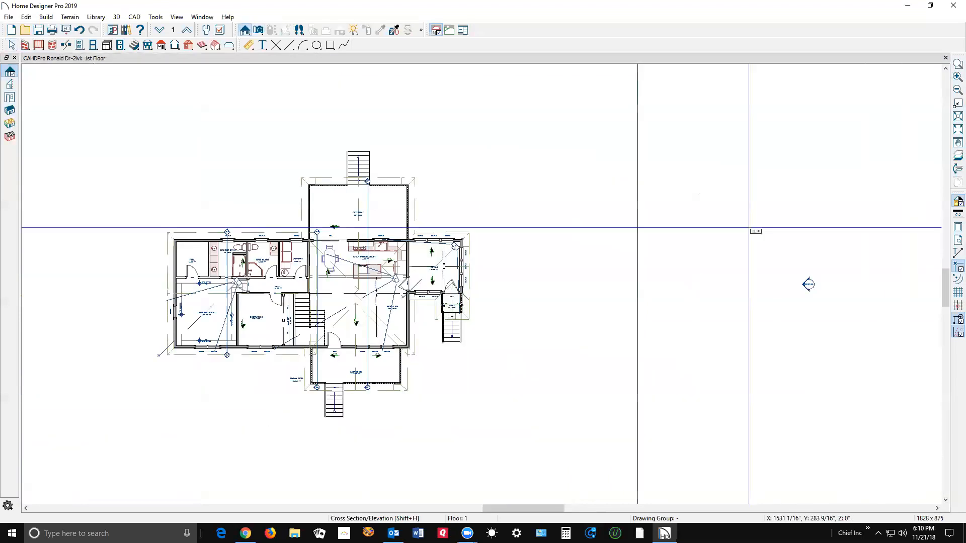
pyautogui.click(808, 285)
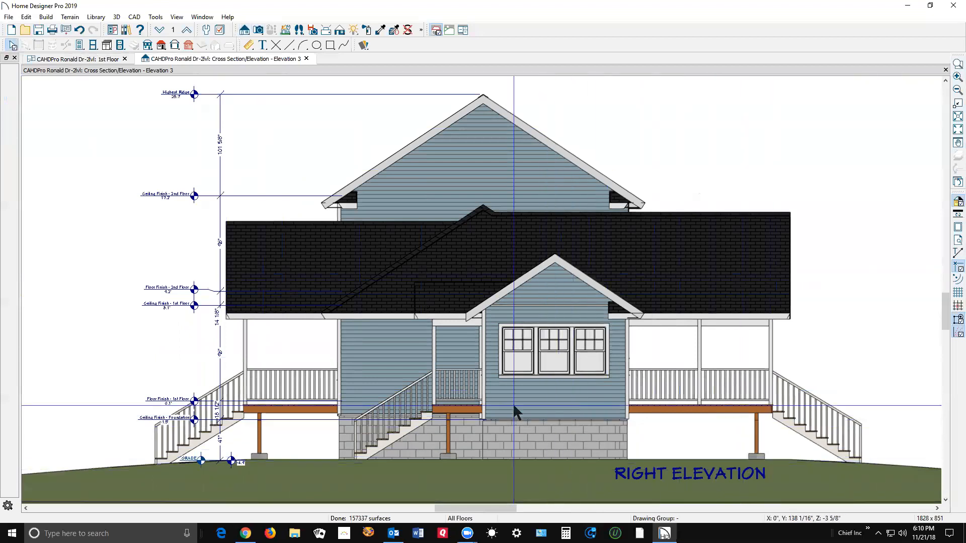
pyautogui.click(945, 70)
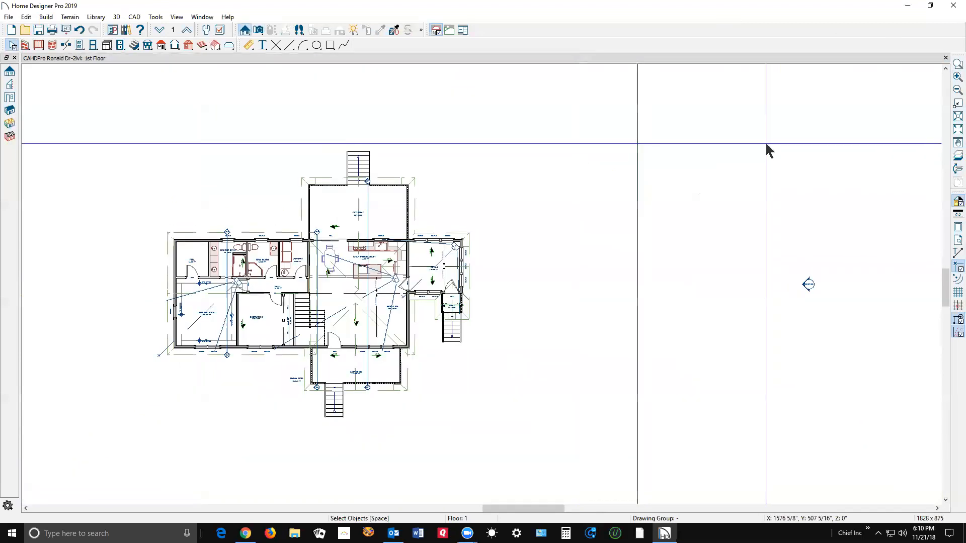
# Create another right-side Cross Section/Elevation view, examine its temporary camera symbol in the 1st floor plan, and close the view.
pyautogui.click(245, 31)
pyautogui.moveTo(719, 288); pyautogui.dragTo(55, 272)
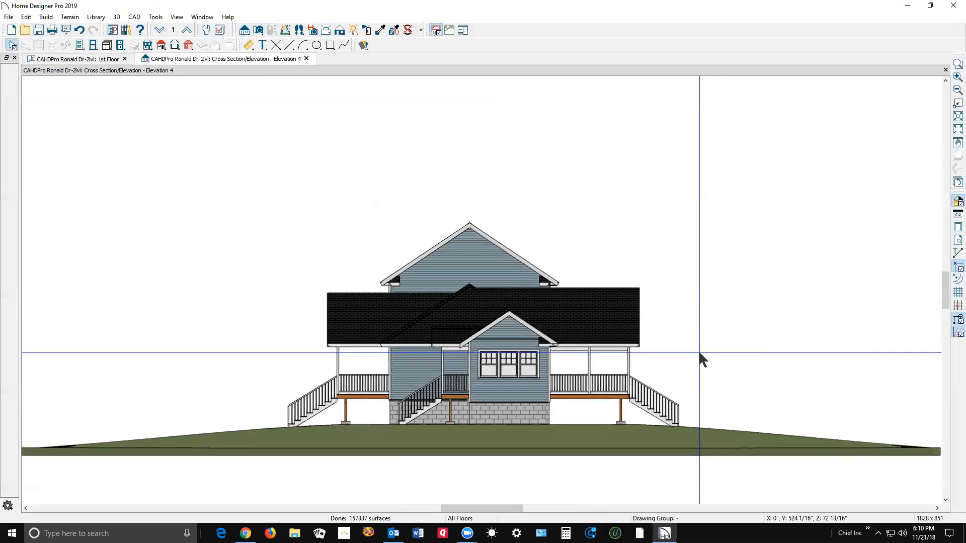
pyautogui.hotkey('ctrl', 'Tab')
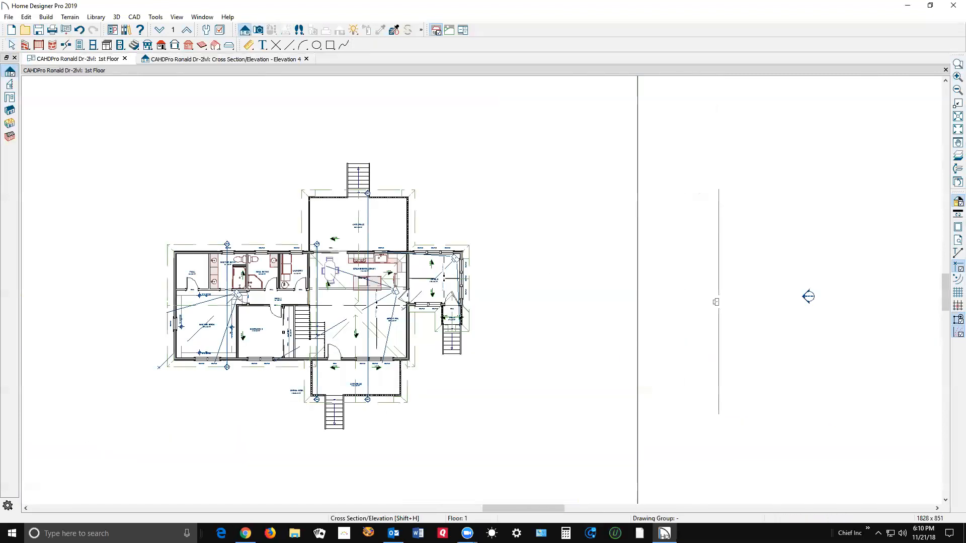
pyautogui.scroll(2, 721, 314)
pyautogui.scroll(4, 721, 314)
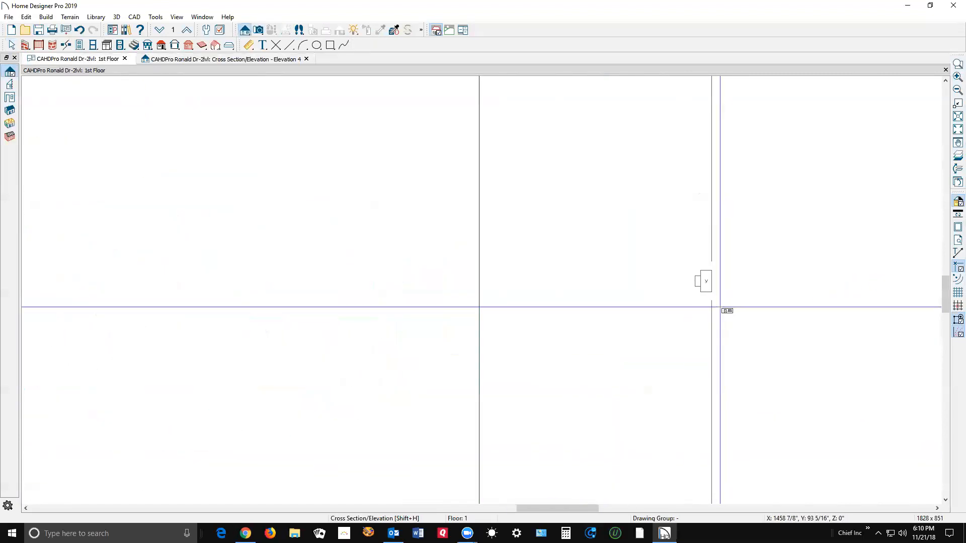
pyautogui.press('space')
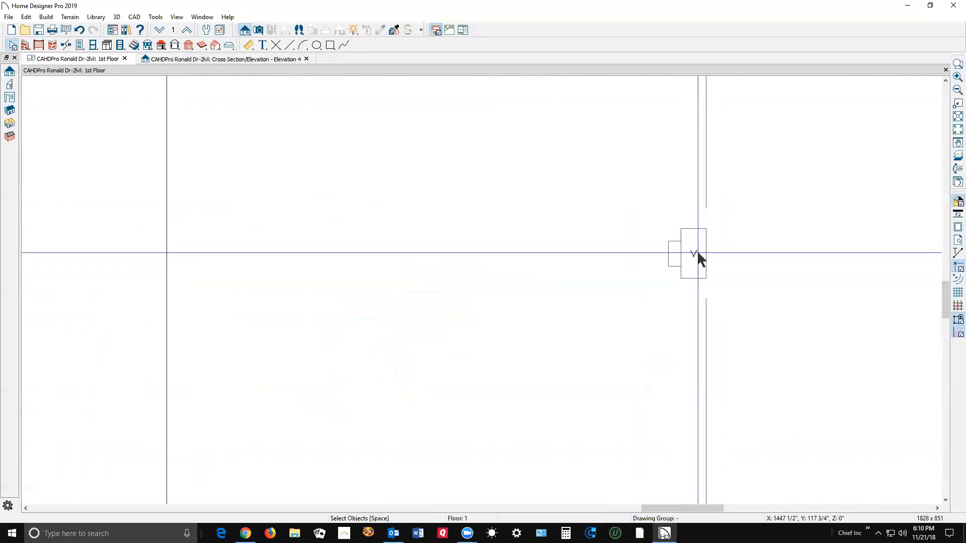
pyautogui.hotkey('ctrl', 'Tab')
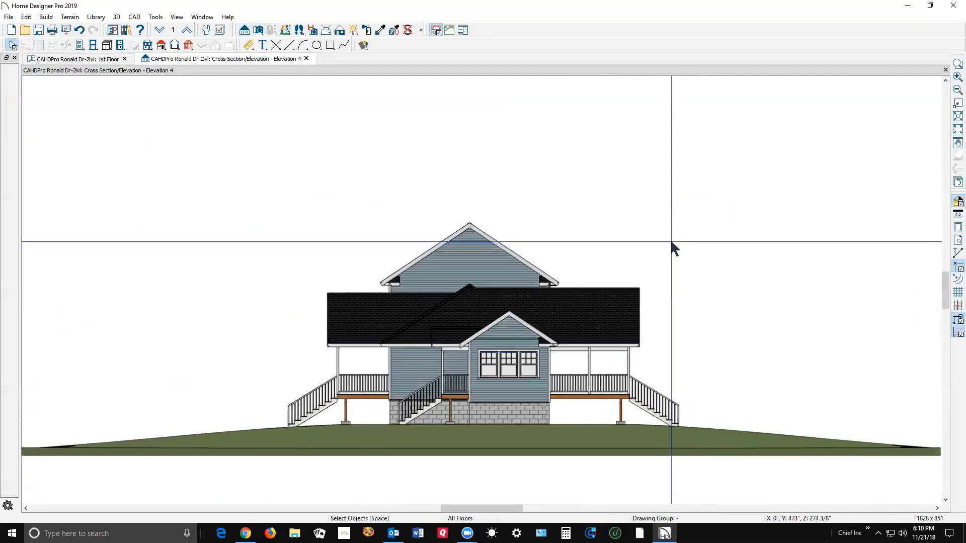
pyautogui.click(944, 70)
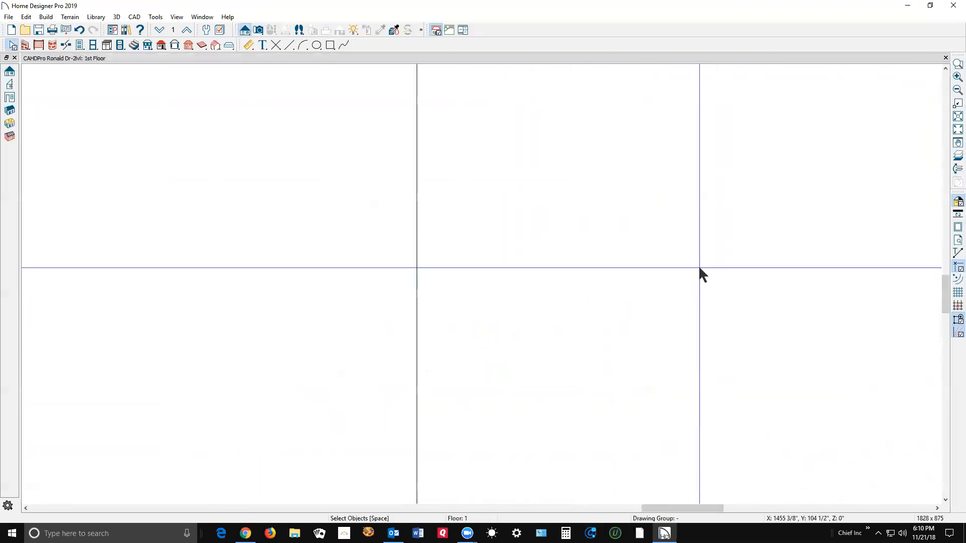
# Open the full camera view placed in the Office on the 1st floor plan, examine it, and close the view.
pyautogui.scroll(-14, 700, 268)
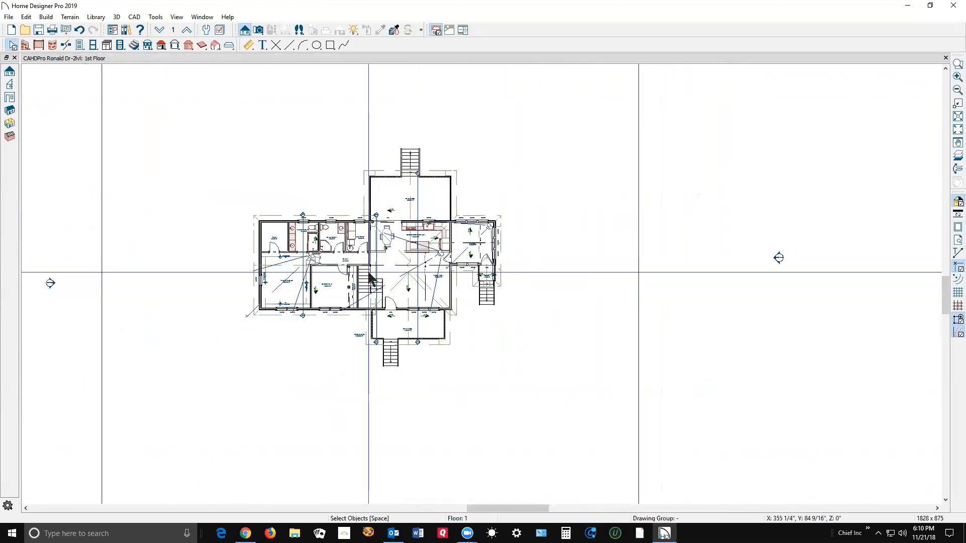
pyautogui.scroll(10, 369, 275)
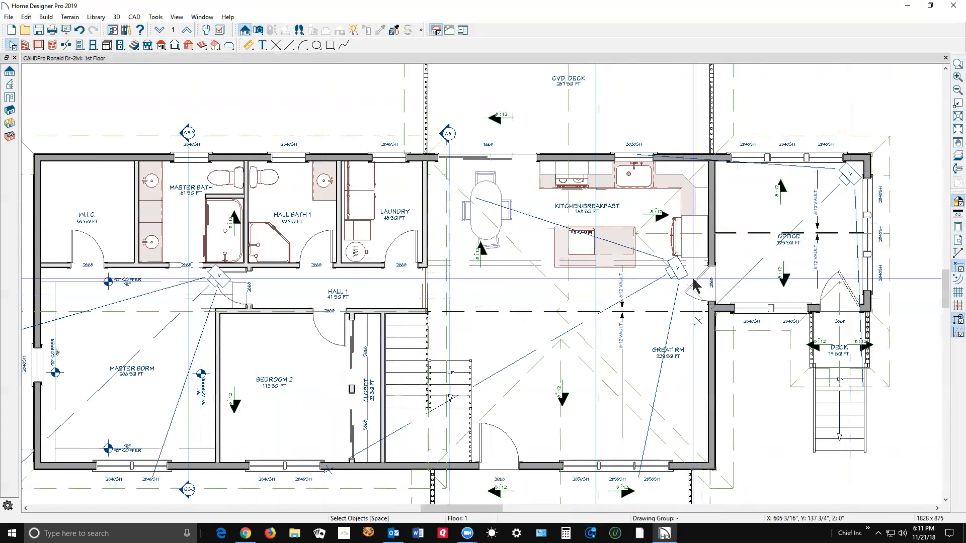
pyautogui.click(850, 176)
pyautogui.doubleClick(851, 172)
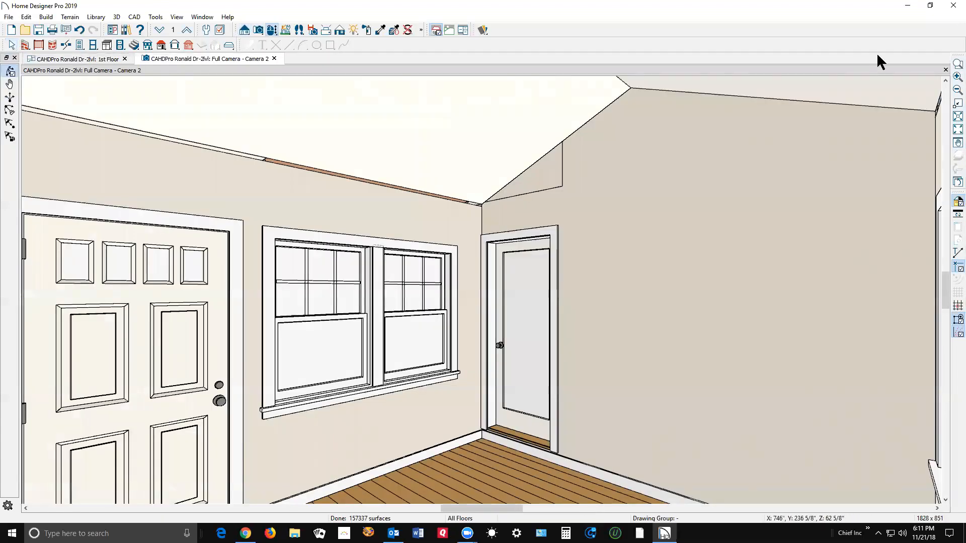
pyautogui.click(945, 70)
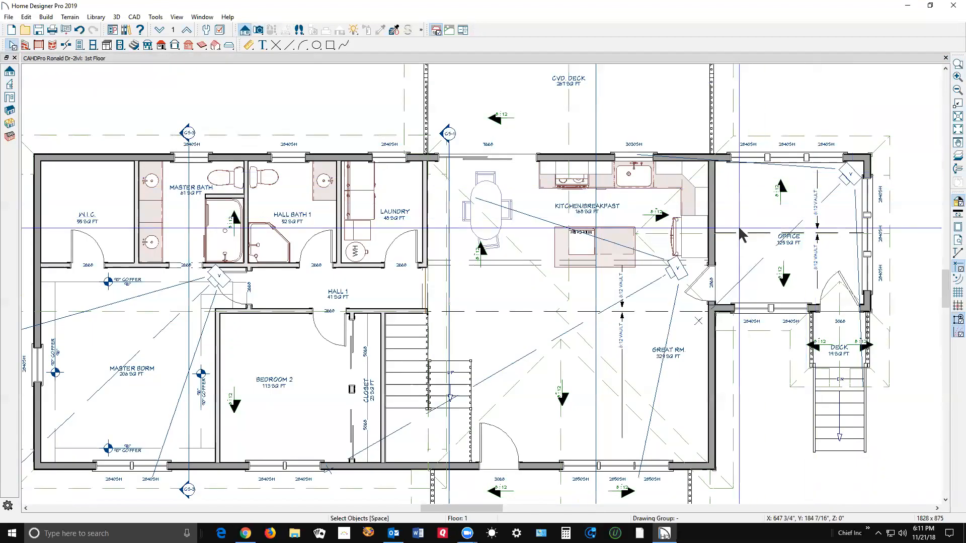
# Open the full camera view placed in the Great Room beside the kitchen, look toward the staircase, and close the view.
pyautogui.click(680, 271)
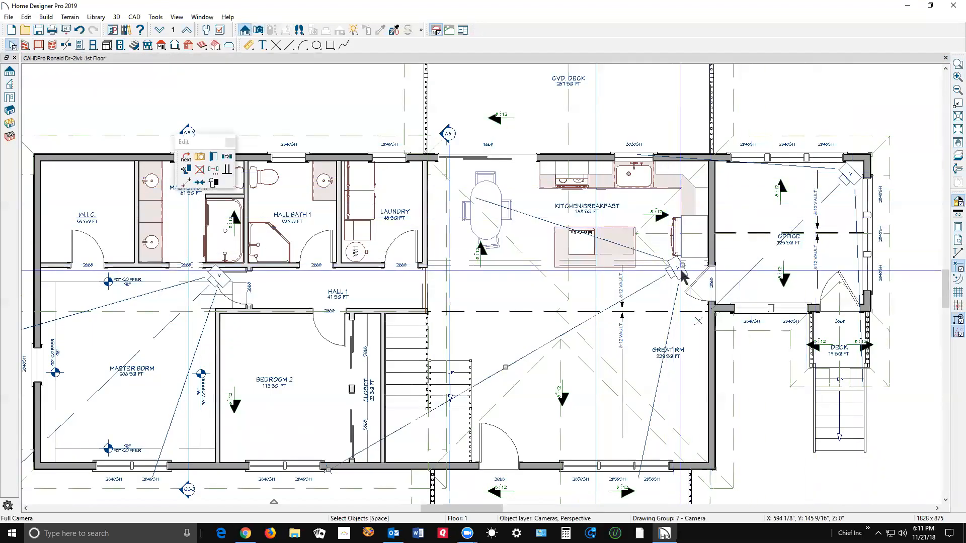
pyautogui.doubleClick(680, 270)
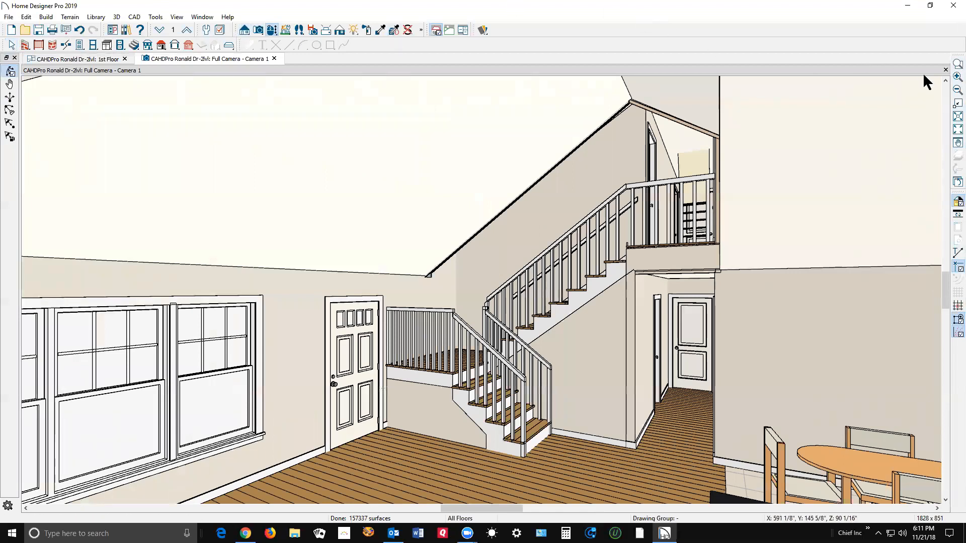
pyautogui.hotkey('ctrl', 'w')
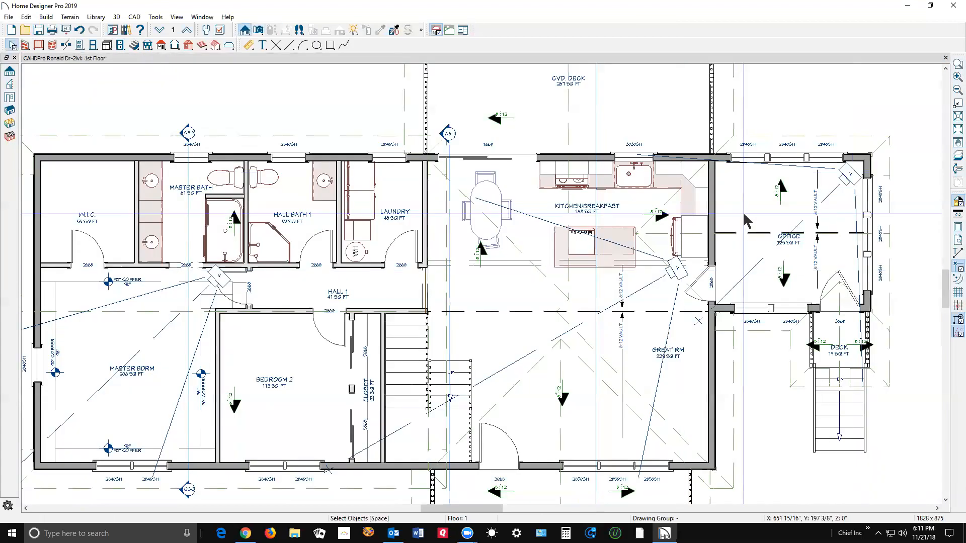
# Open the Master Bedroom's full camera view from its symbol near the Hall 1 door, examine the coffered ceiling, and close the view.
pyautogui.scroll(-2, 788, 188)
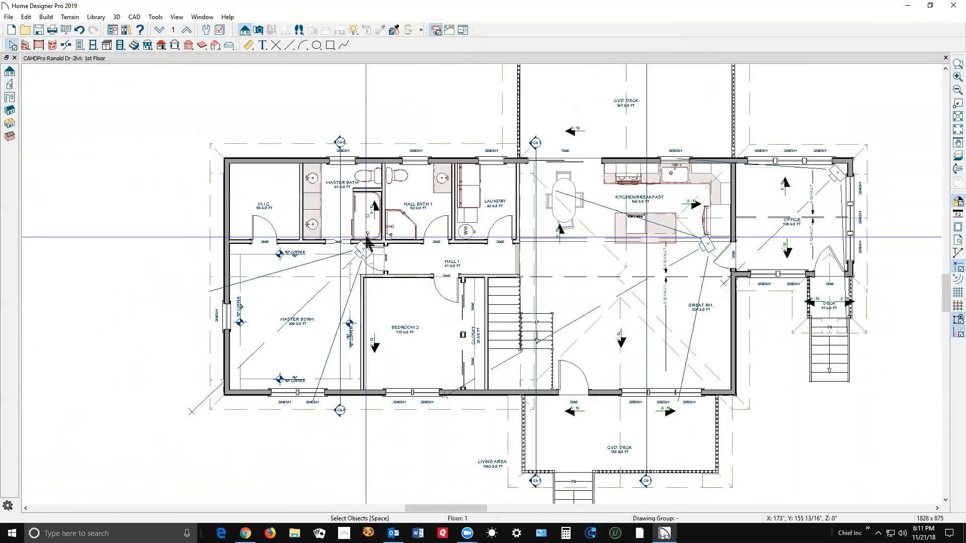
pyautogui.scroll(3, 383, 250)
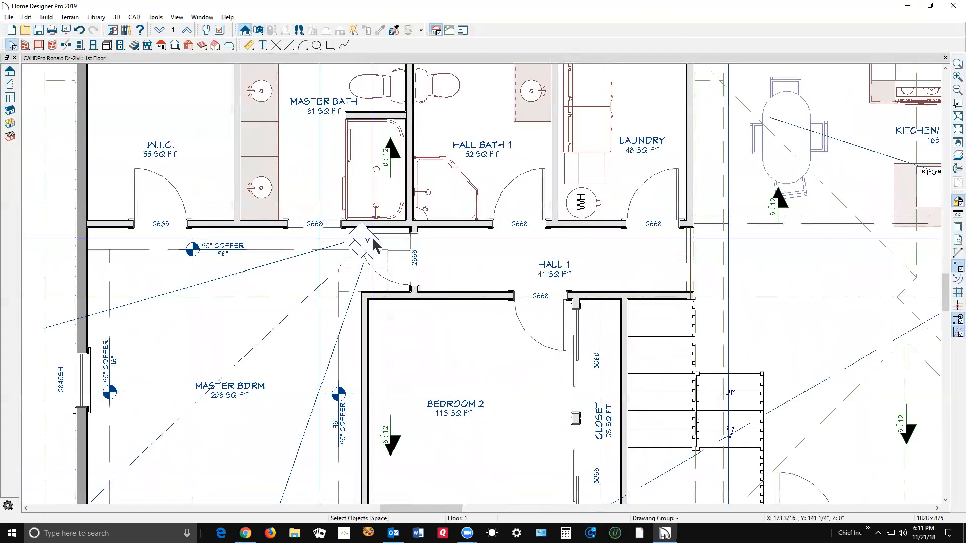
pyautogui.click(374, 245)
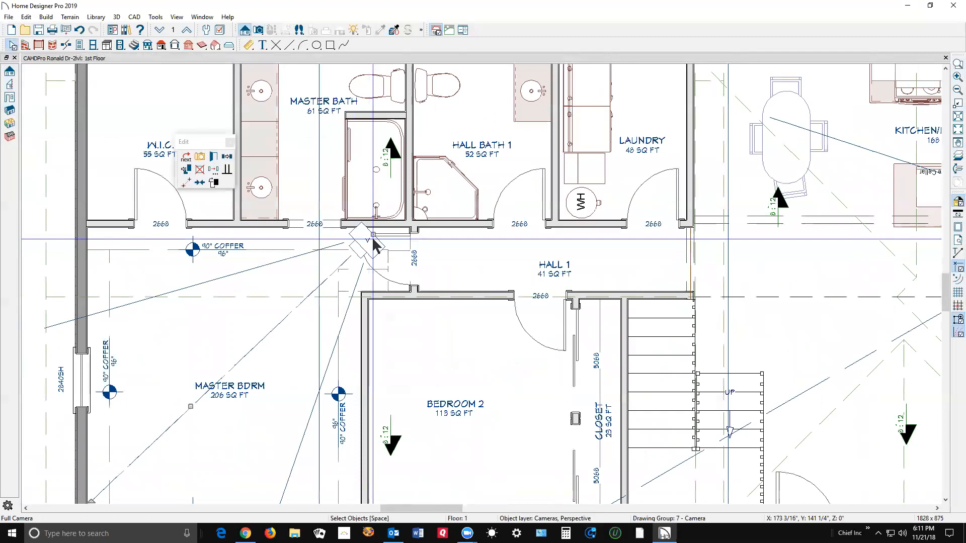
pyautogui.doubleClick(373, 239)
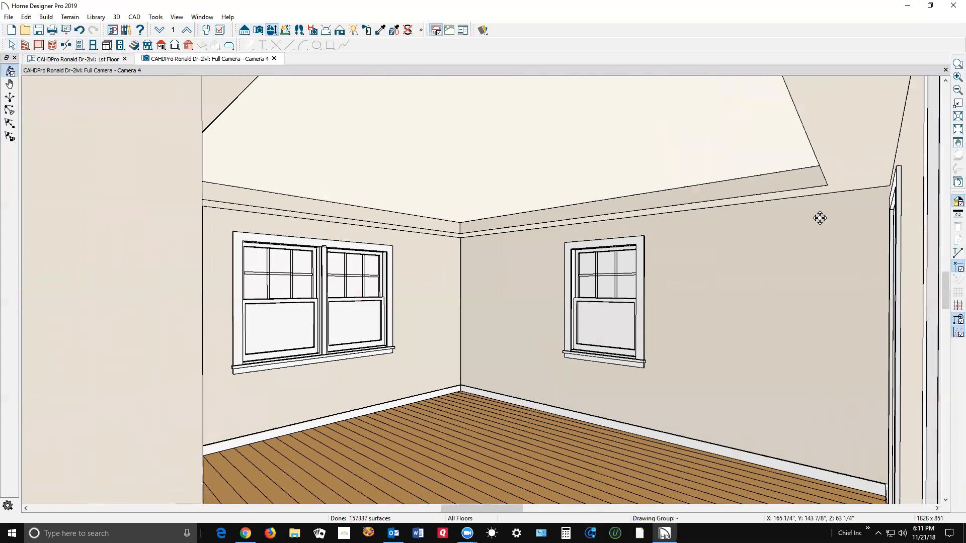
pyautogui.click(945, 70)
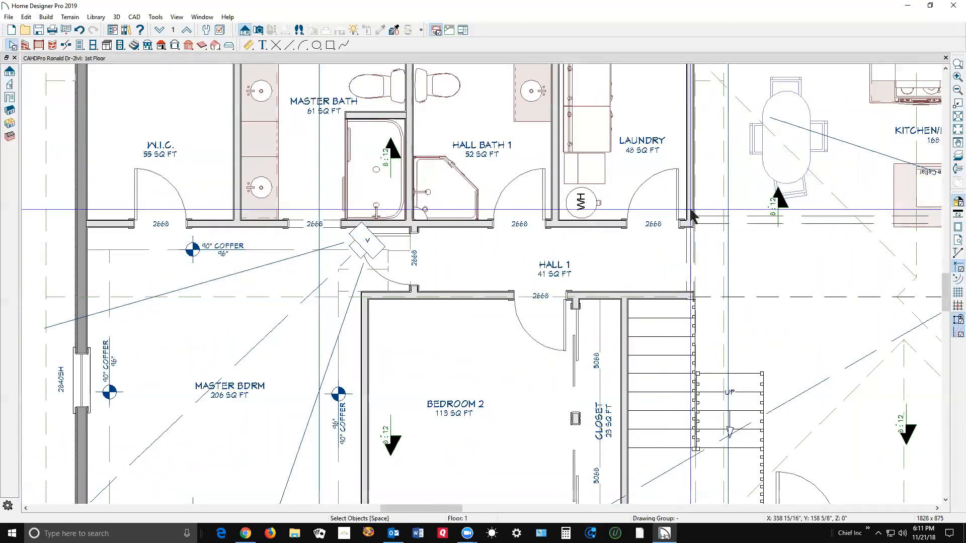